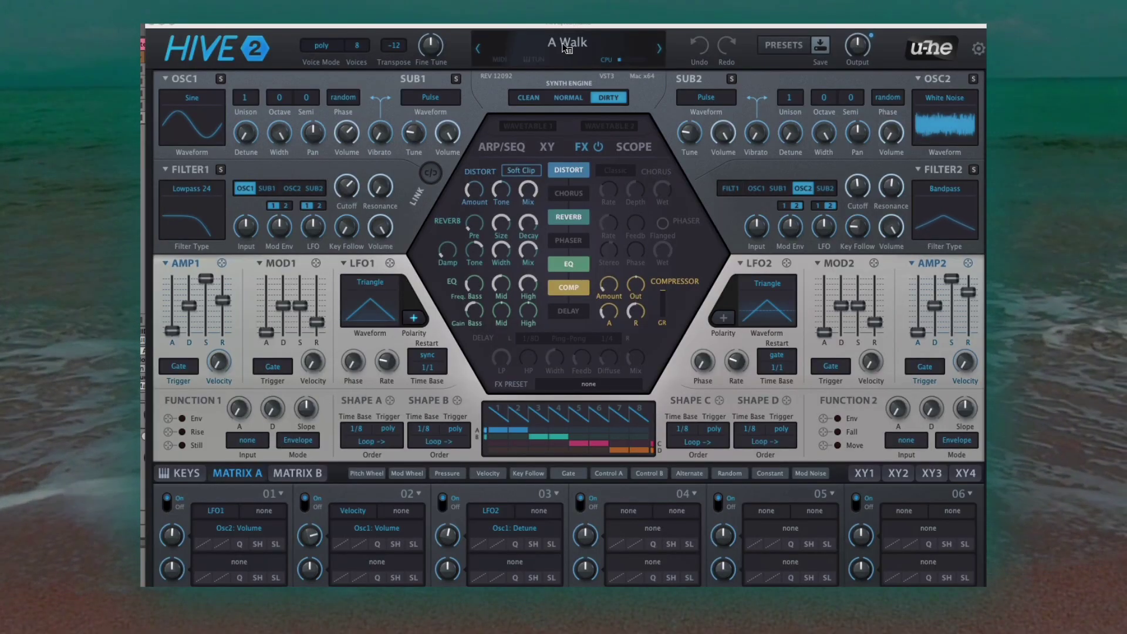
- Initialize the A Walk patch and set oscillator 1's waveform to Sine
{"action": "left_click", "coordinate": [580, 50]}
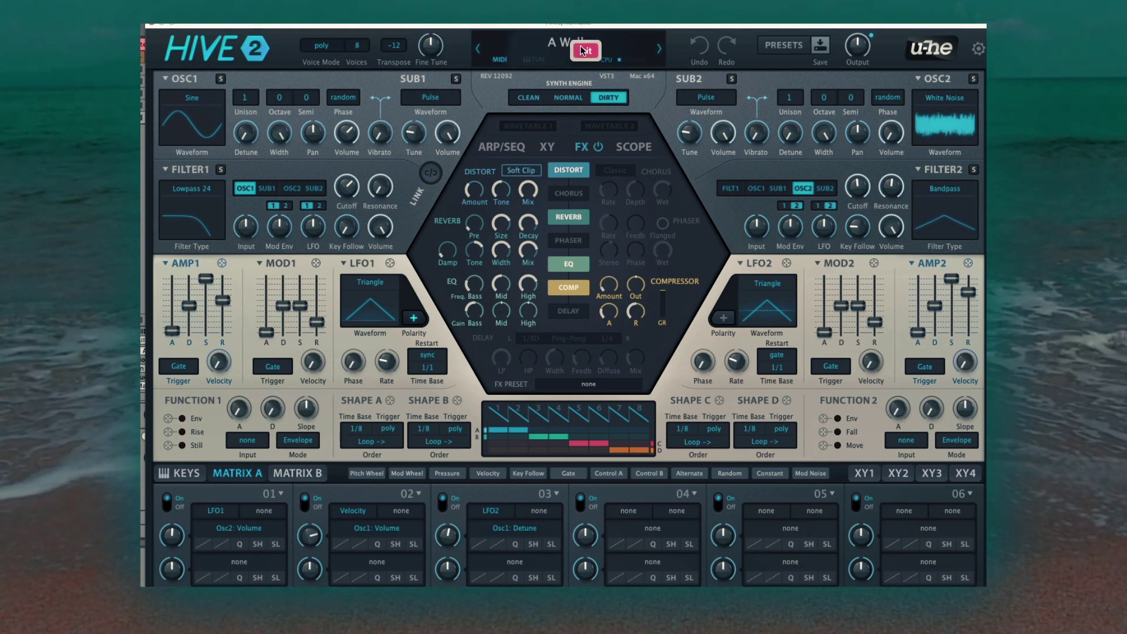
{"action": "left_click", "coordinate": [584, 51]}
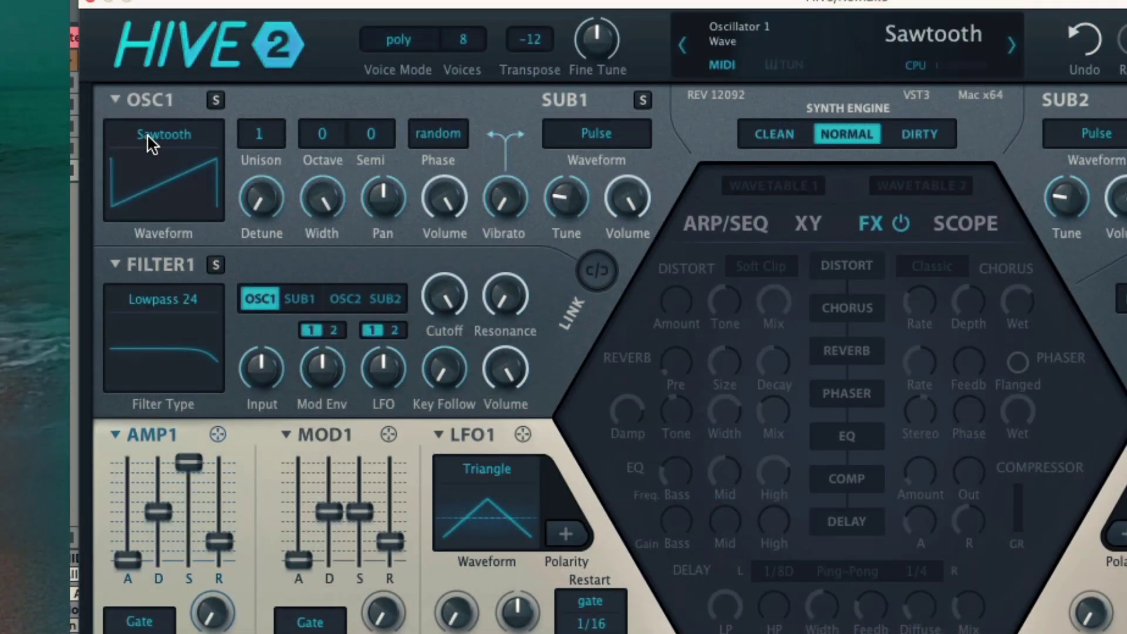
{"action": "left_click", "coordinate": [147, 133]}
{"action": "left_click", "coordinate": [194, 130]}
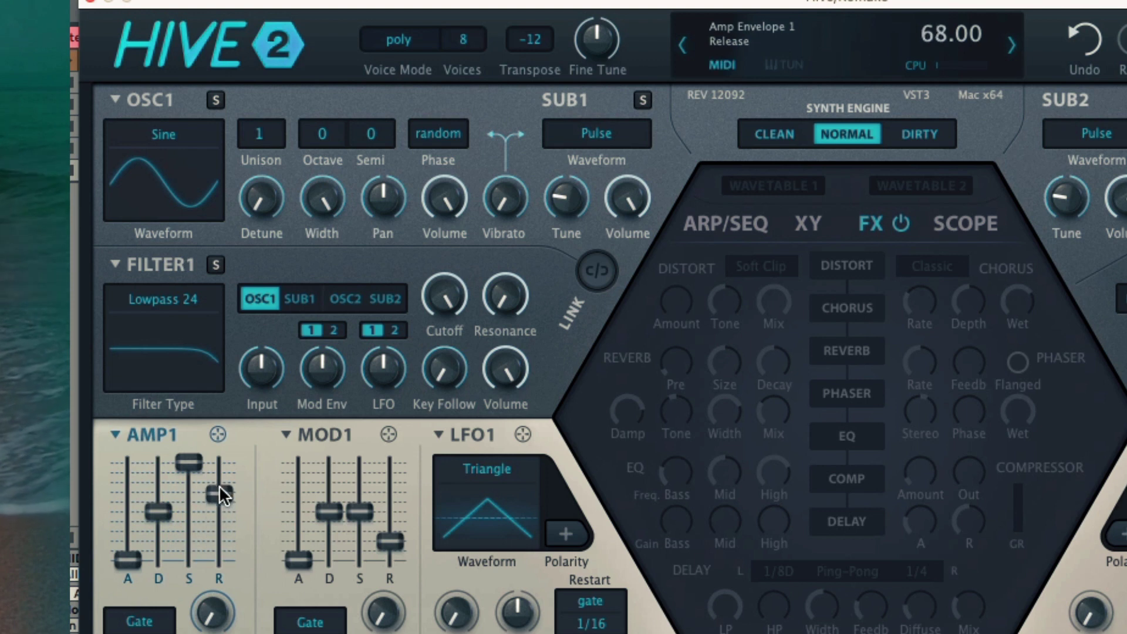
- Raise amp envelope 1's release to about 68 and lower filter 1's cutoff to soften the sine
{"action": "left_click_drag", "start_coordinate": [220, 487], "coordinate": [217, 480]}
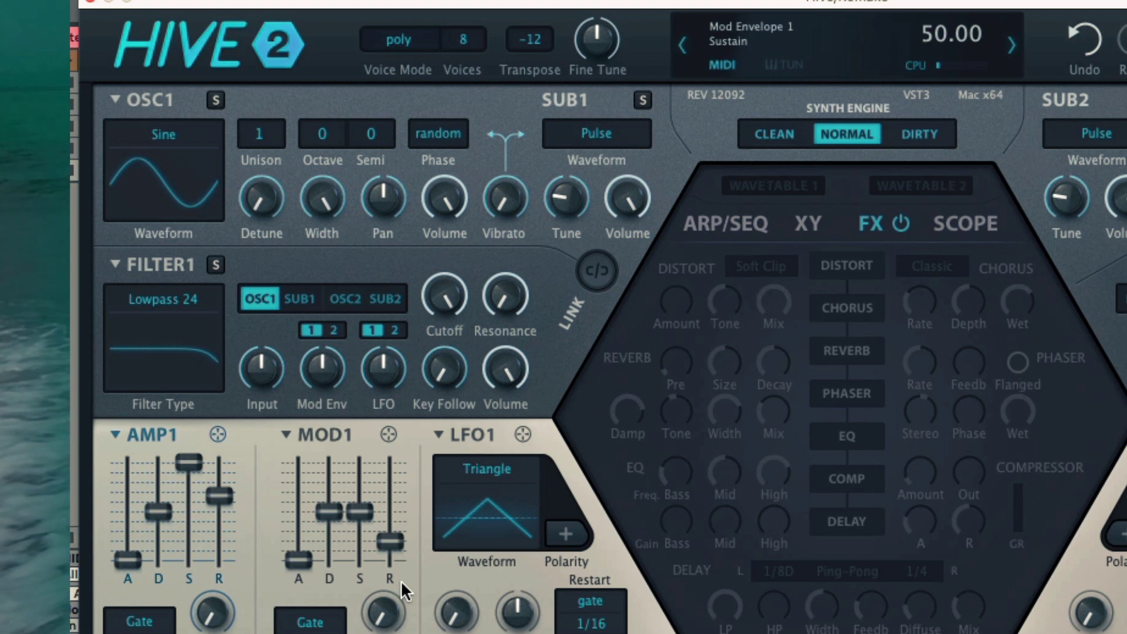
{"action": "left_click_drag", "start_coordinate": [443, 296], "coordinate": [441, 401]}
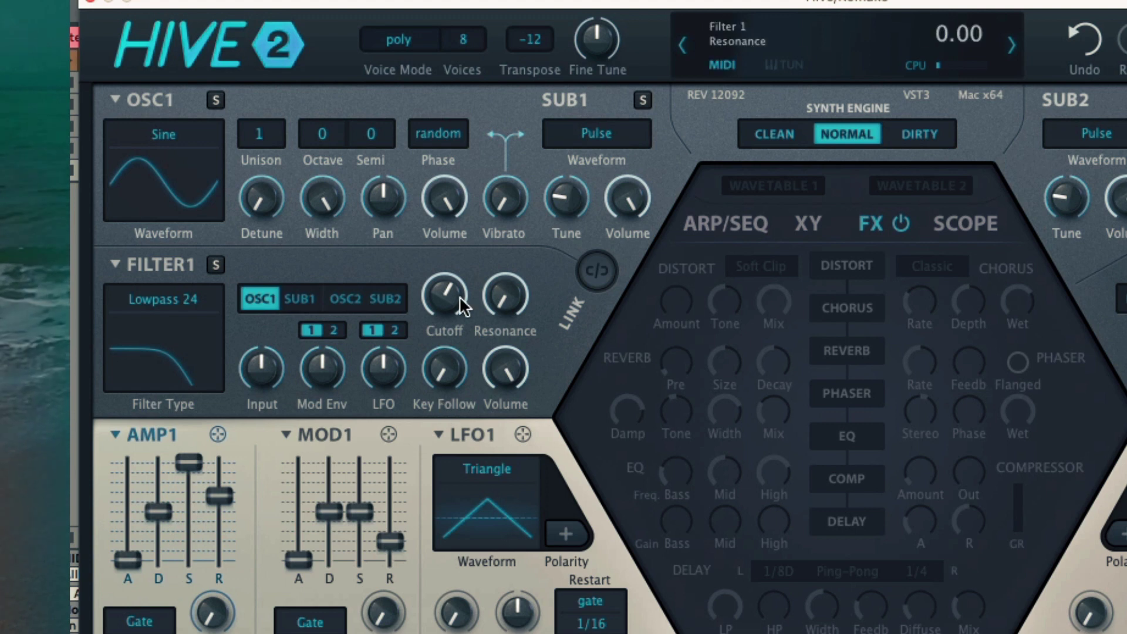
{"action": "left_click_drag", "start_coordinate": [450, 292], "coordinate": [448, 293]}
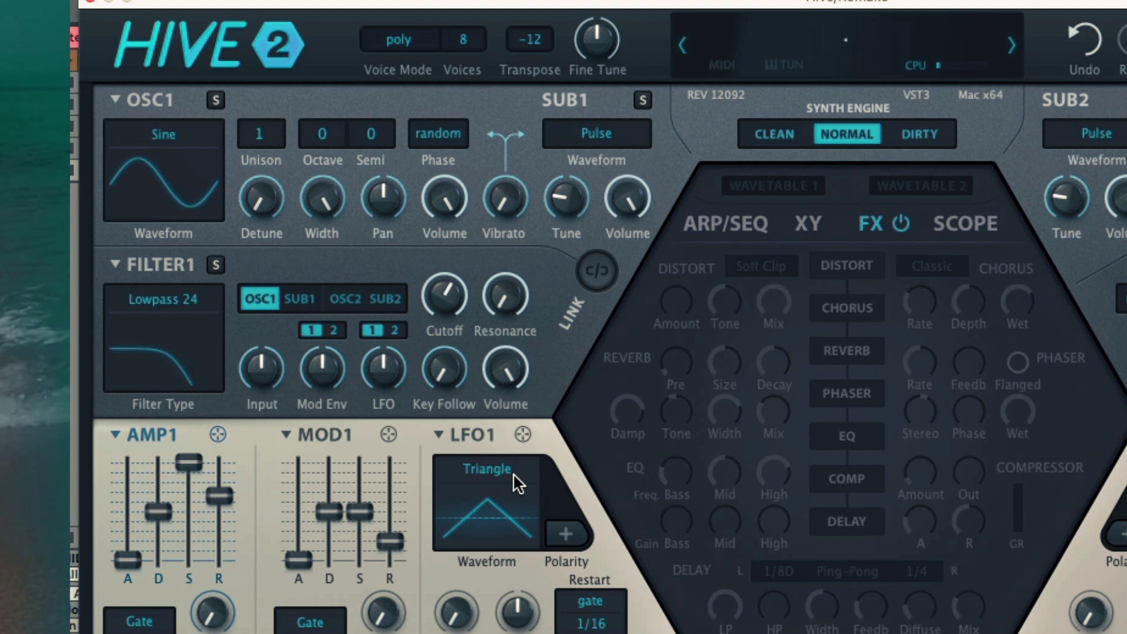
- Assign LFO1 to modulate oscillator 2's volume
{"action": "left_click_drag", "start_coordinate": [523, 434], "coordinate": [1126, 224]}
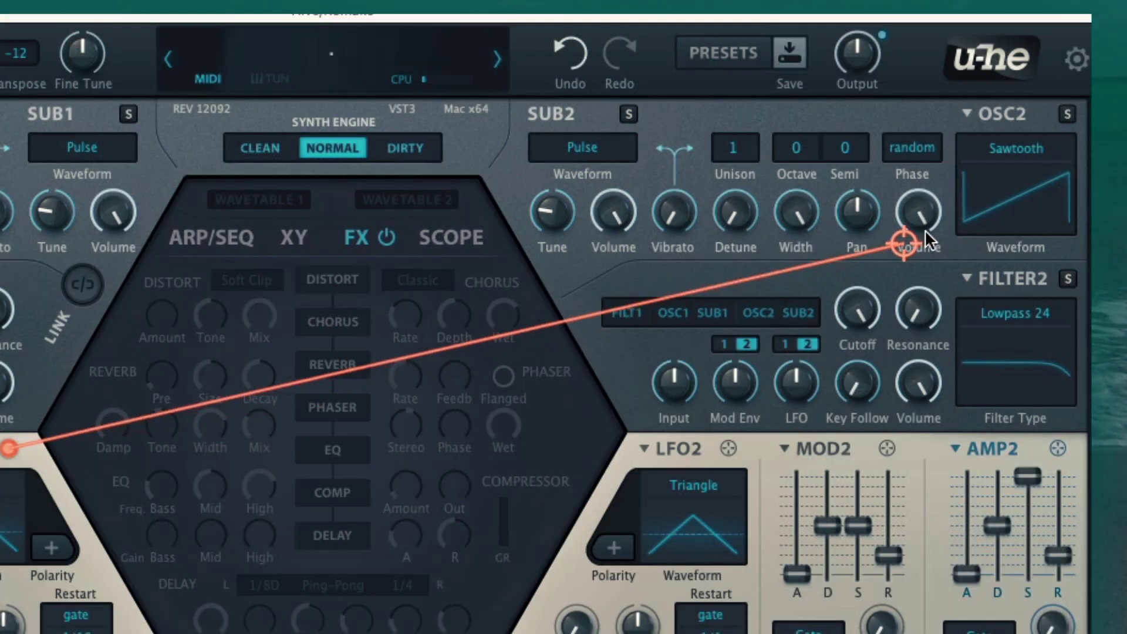
{"action": "left_click_drag", "start_coordinate": [927, 241], "coordinate": [920, 214]}
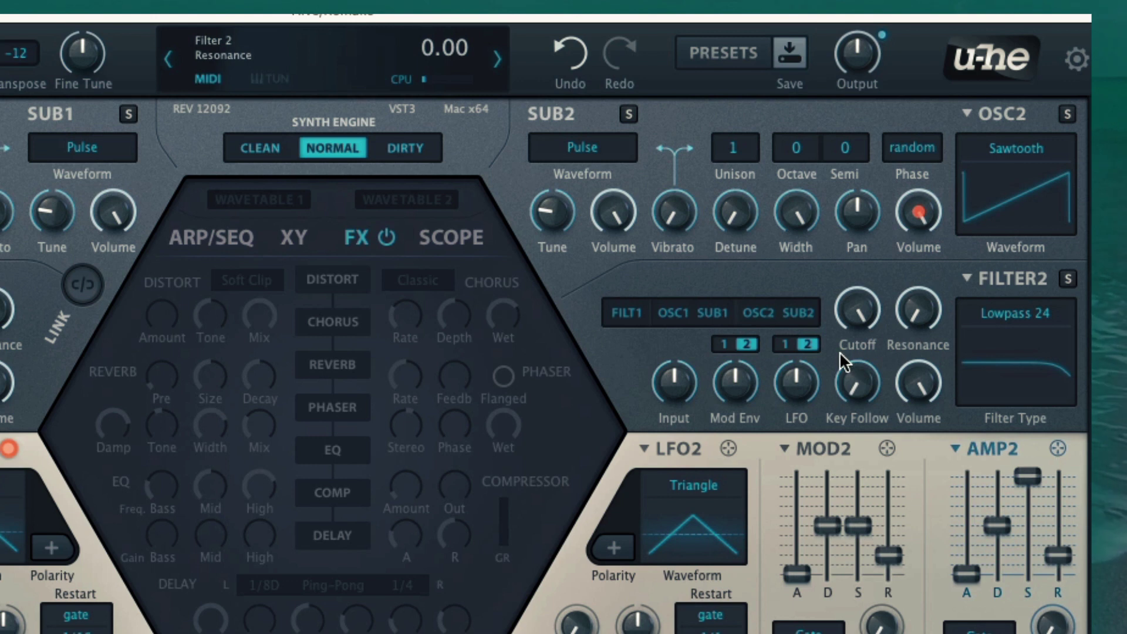
- Route oscillator 2 into filter 2 and change its waveform to White Noise
{"action": "left_click", "coordinate": [767, 314]}
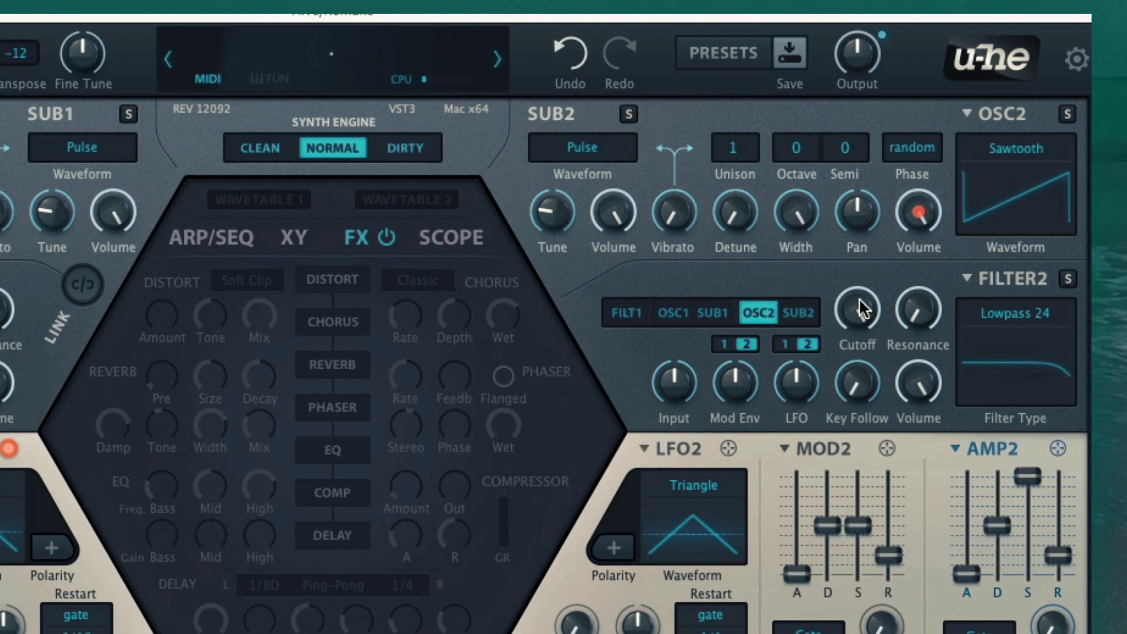
{"action": "left_click", "coordinate": [1014, 147]}
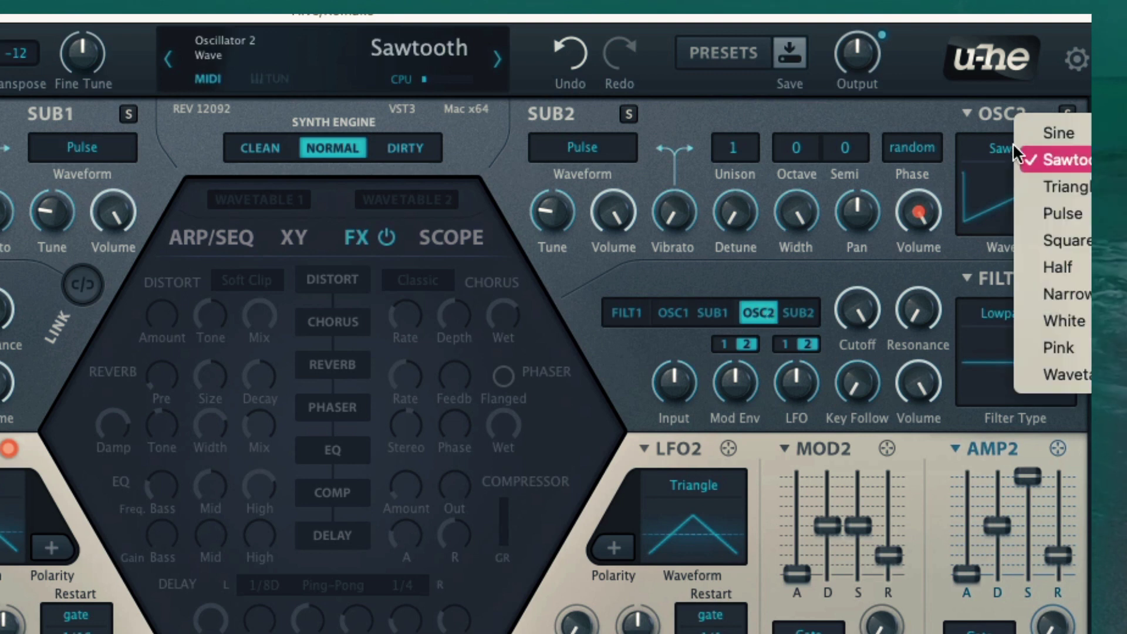
{"action": "left_click", "coordinate": [1080, 318]}
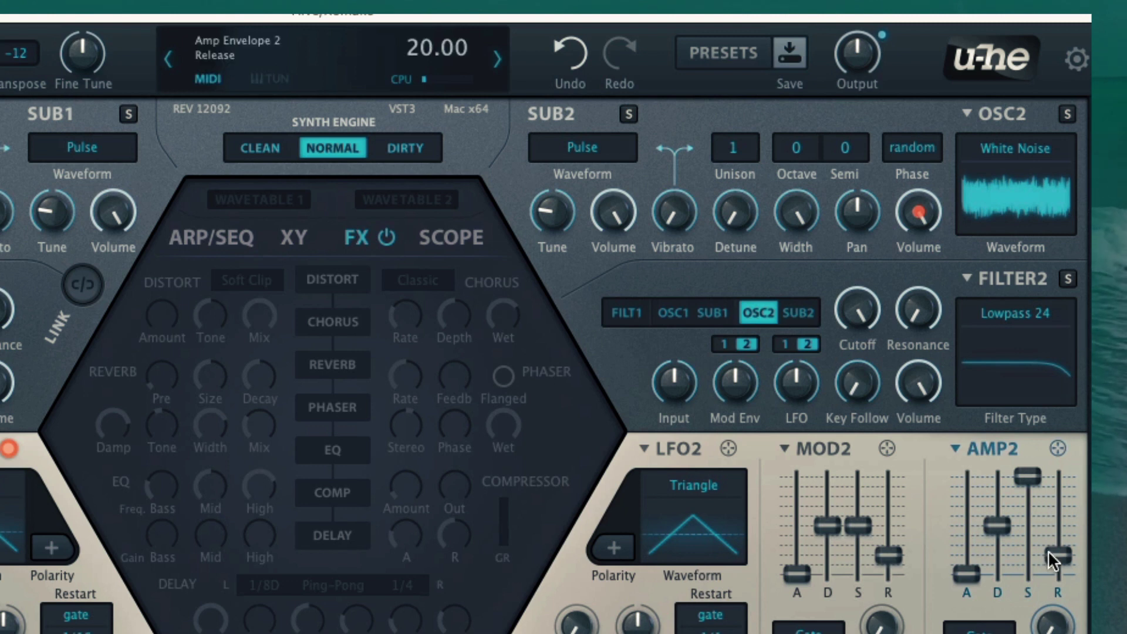
- Raise amp envelope 2's release to about 90 and shape filter 2 with cutoff 88 and added resonance
{"action": "left_click_drag", "start_coordinate": [1057, 555], "coordinate": [1062, 481]}
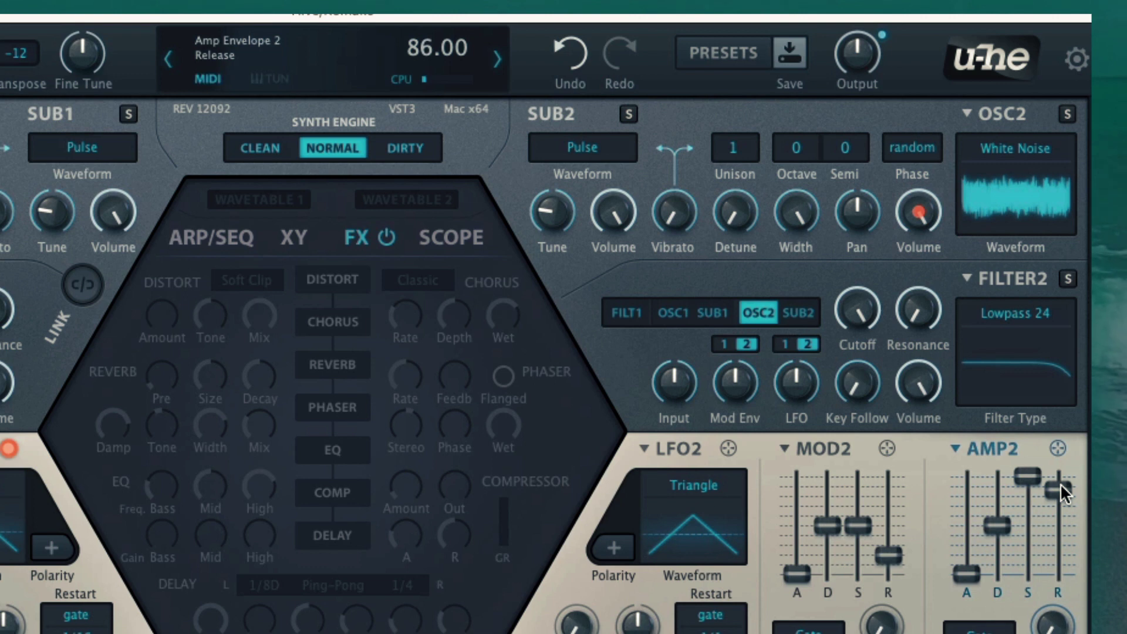
{"action": "left_click_drag", "start_coordinate": [855, 286], "coordinate": [882, 421]}
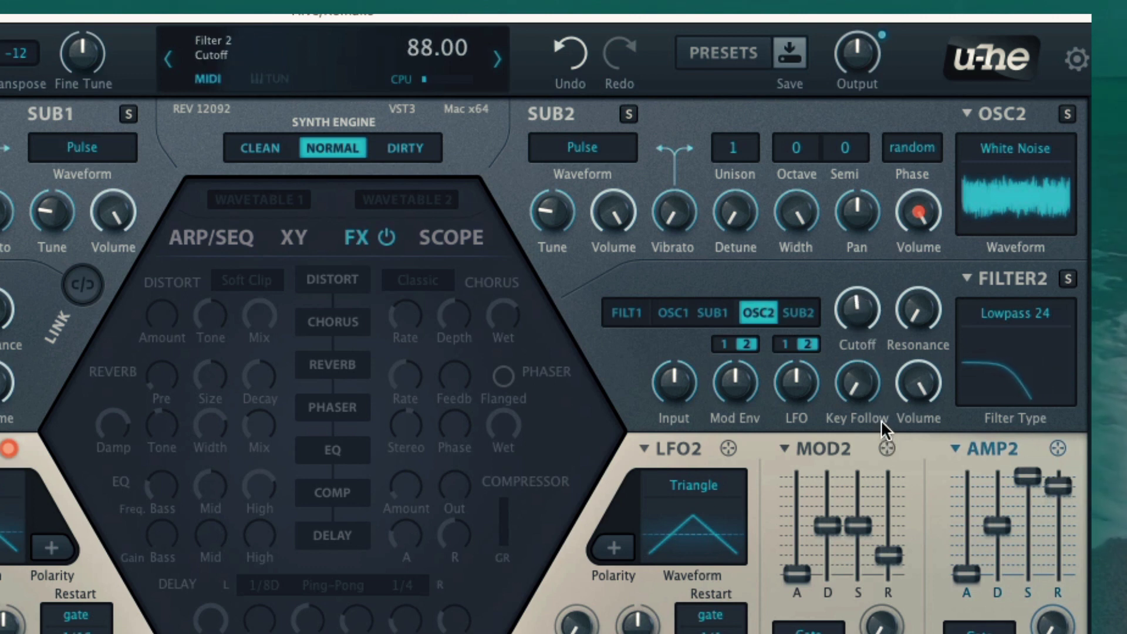
{"action": "mouse_move", "coordinate": [922, 315]}
{"action": "left_mouse_down"}
{"action": "mouse_move", "coordinate": [892, 147]}
{"action": "mouse_move", "coordinate": [924, 314]}
{"action": "left_mouse_up"}
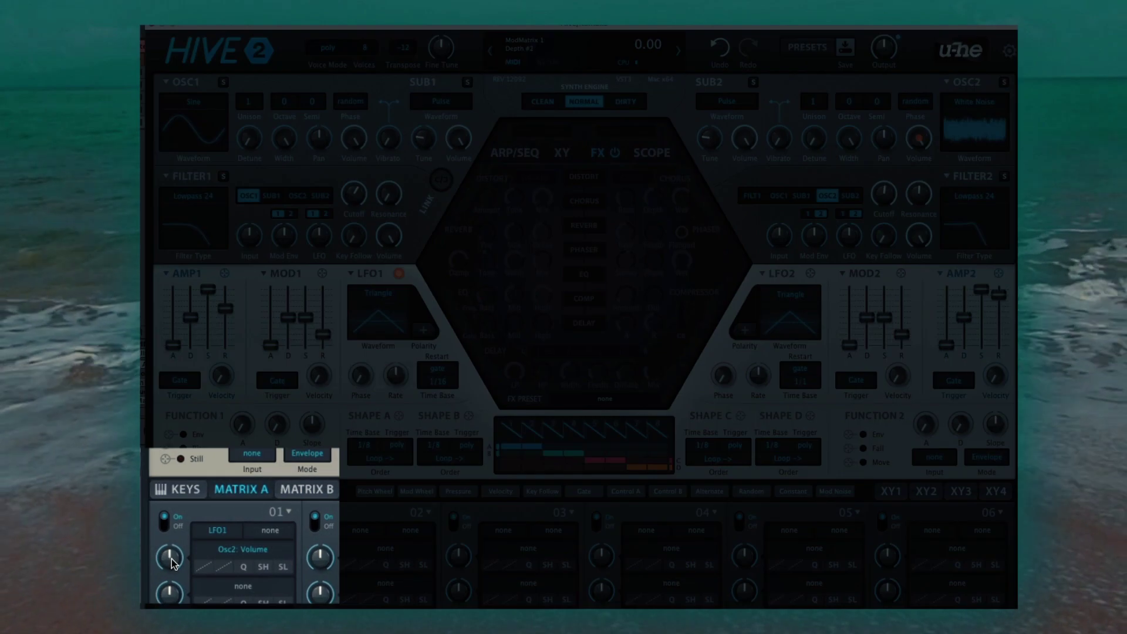
- Increase the depth of the LFO1 modulation on Osc2 Volume in matrix slot 1 beyond 28
{"action": "left_click_drag", "start_coordinate": [165, 543], "coordinate": [164, 525]}
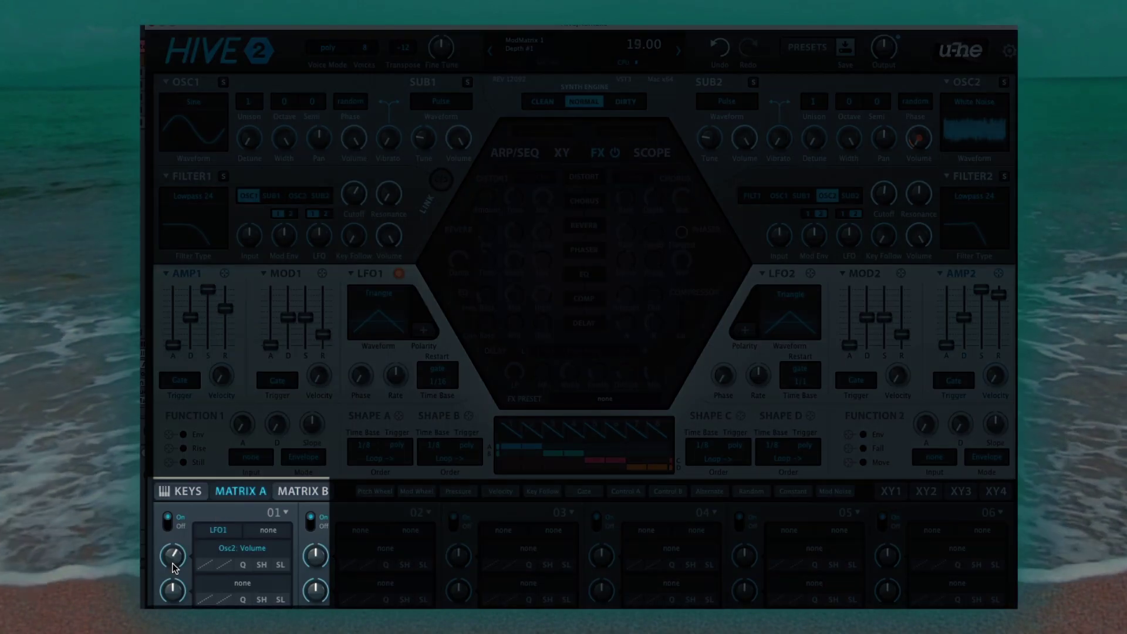
{"action": "mouse_move", "coordinate": [174, 580]}
{"action": "left_mouse_down"}
{"action": "mouse_move", "coordinate": [169, 538]}
{"action": "mouse_move", "coordinate": [168, 564]}
{"action": "left_mouse_up"}
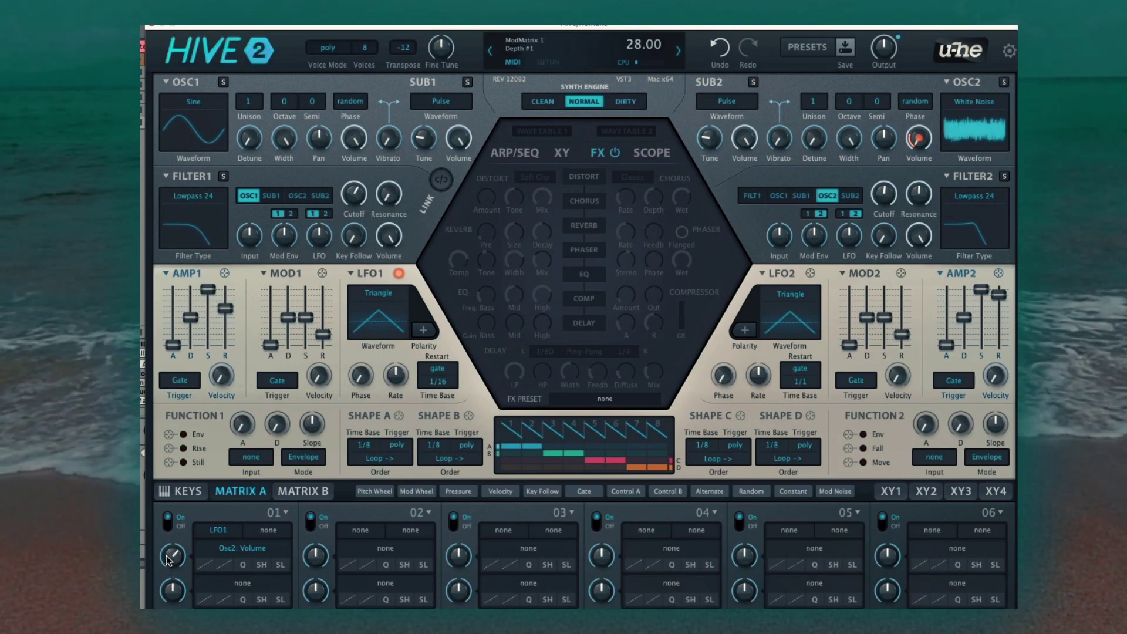
{"action": "left_click_drag", "start_coordinate": [169, 554], "coordinate": [172, 557]}
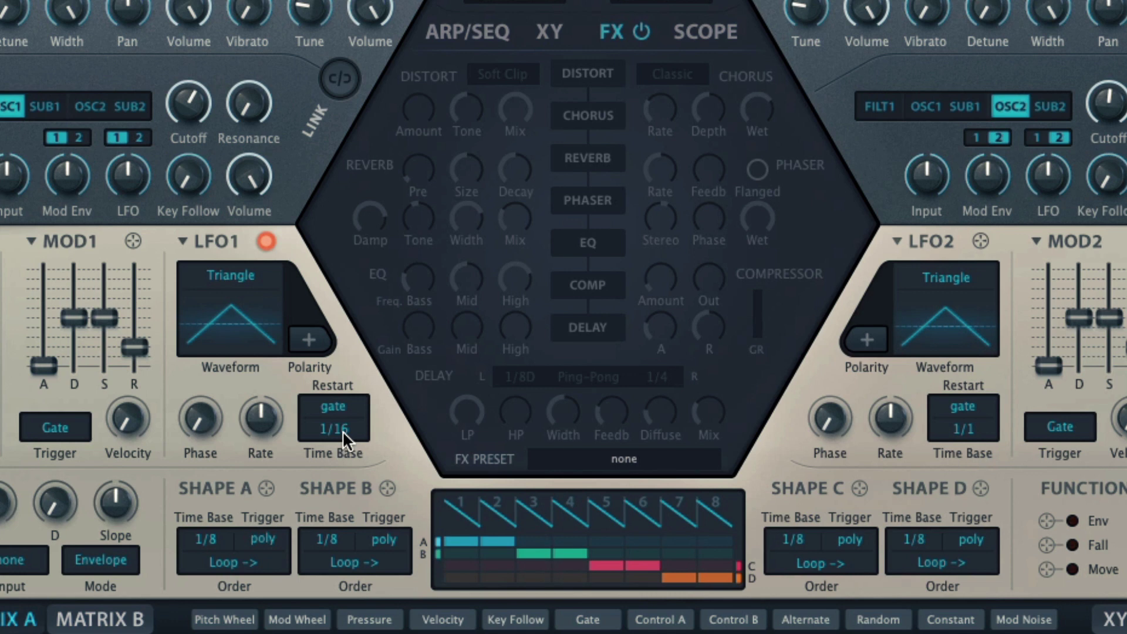
- Configure LFO1 with a 1/1 time base, sync restart and positive polarity
{"action": "left_click", "coordinate": [343, 432]}
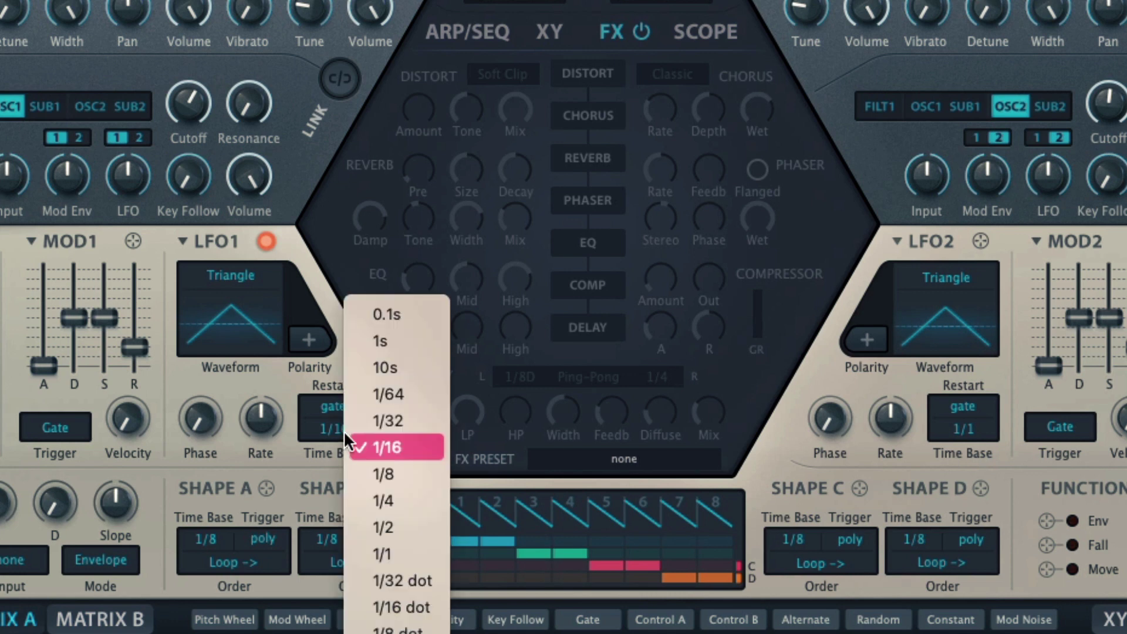
{"action": "left_click", "coordinate": [378, 554]}
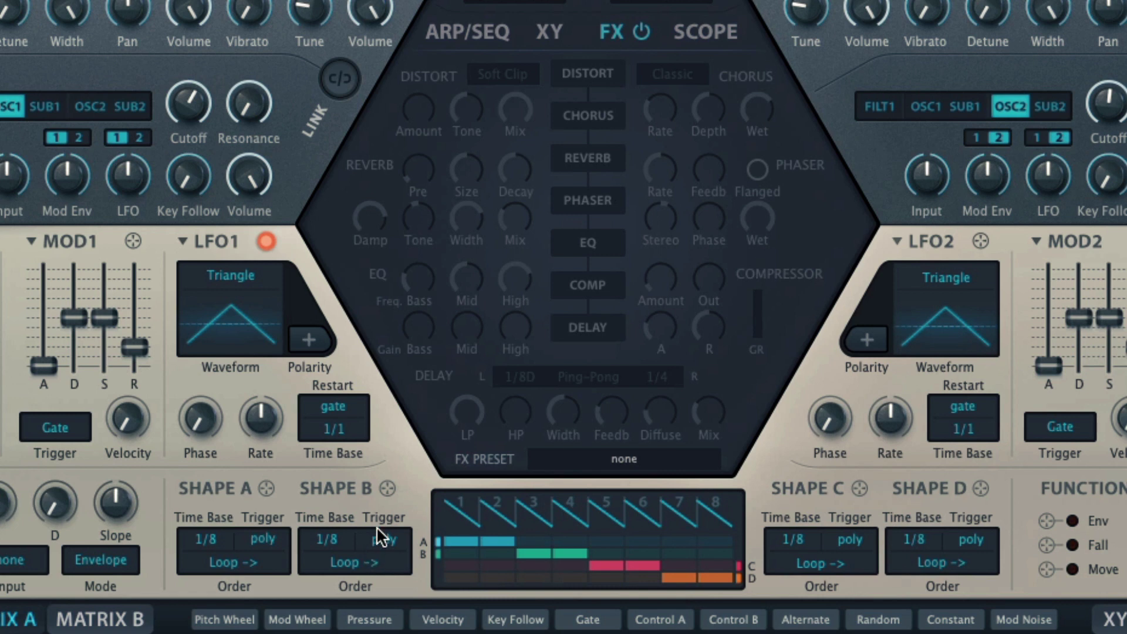
{"action": "left_click", "coordinate": [340, 403]}
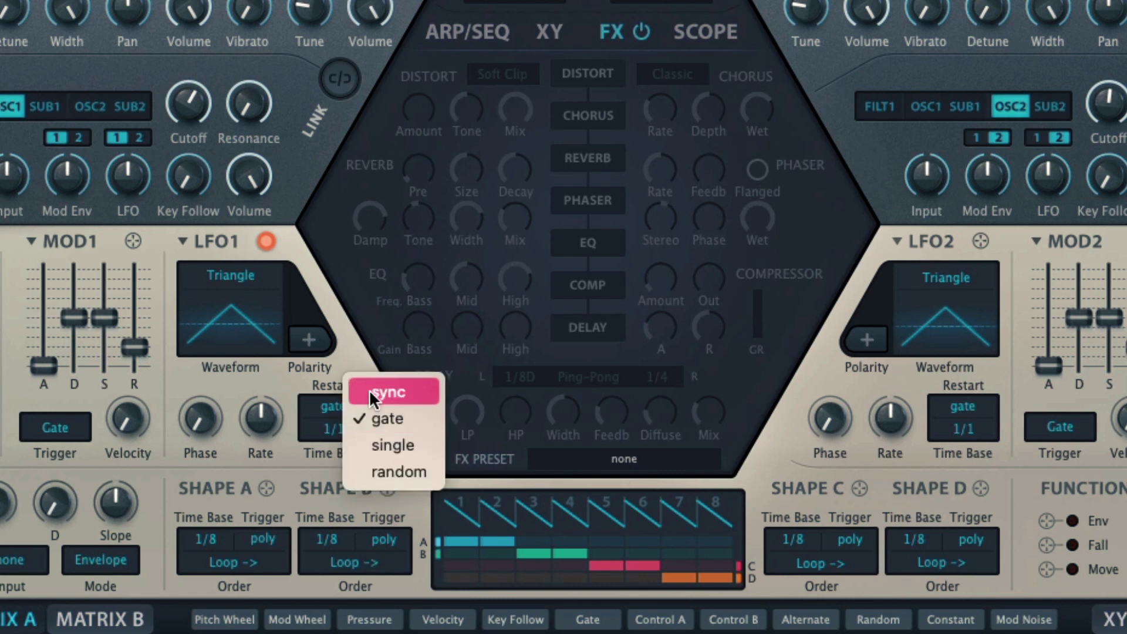
{"action": "key", "text": "Escape"}
{"action": "scroll", "coordinate": [370, 394], "scroll_direction": "up", "scroll_amount": 1}
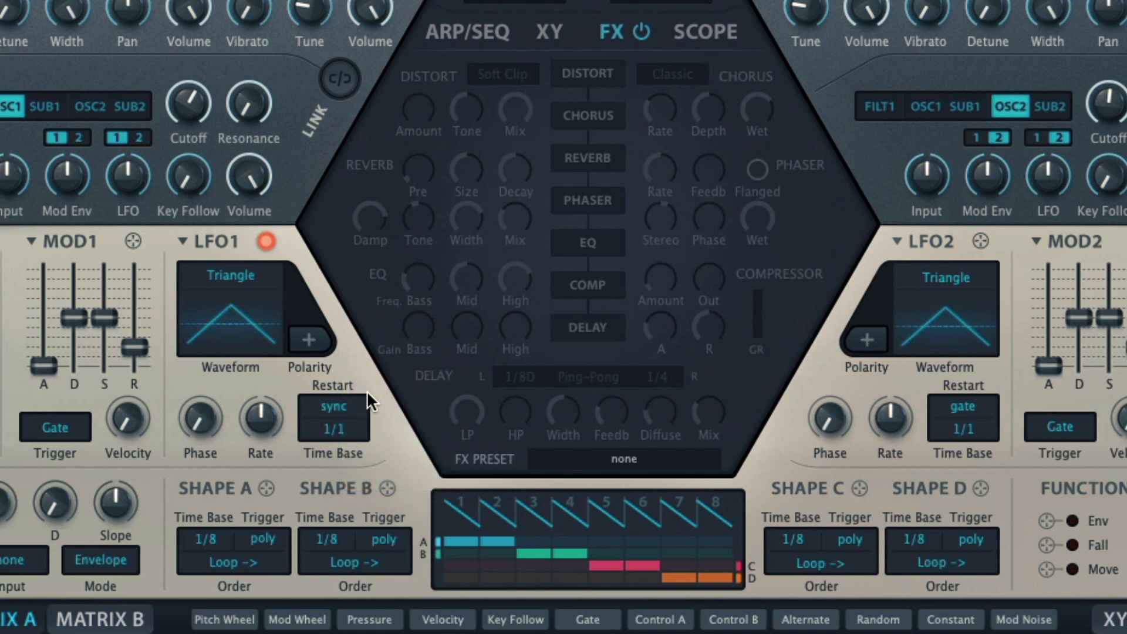
{"action": "left_click", "coordinate": [315, 345]}
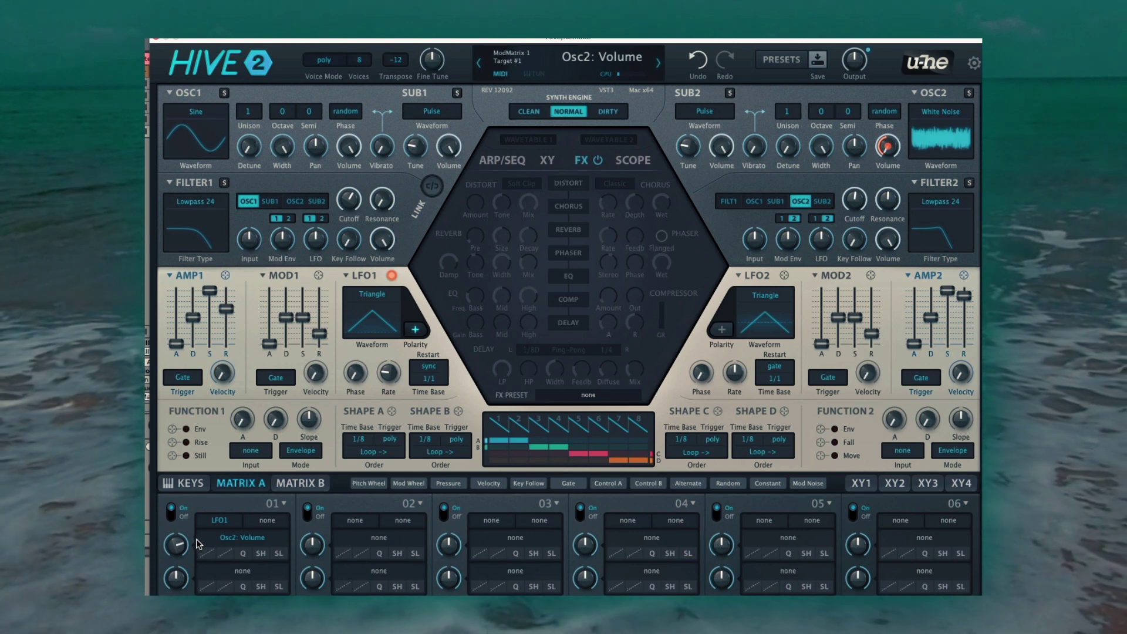
- Reduce the LFO1 depth on Osc2 Volume in matrix slot 1 and raise filter 2's key follow to about 26
{"action": "left_click_drag", "start_coordinate": [187, 545], "coordinate": [182, 570]}
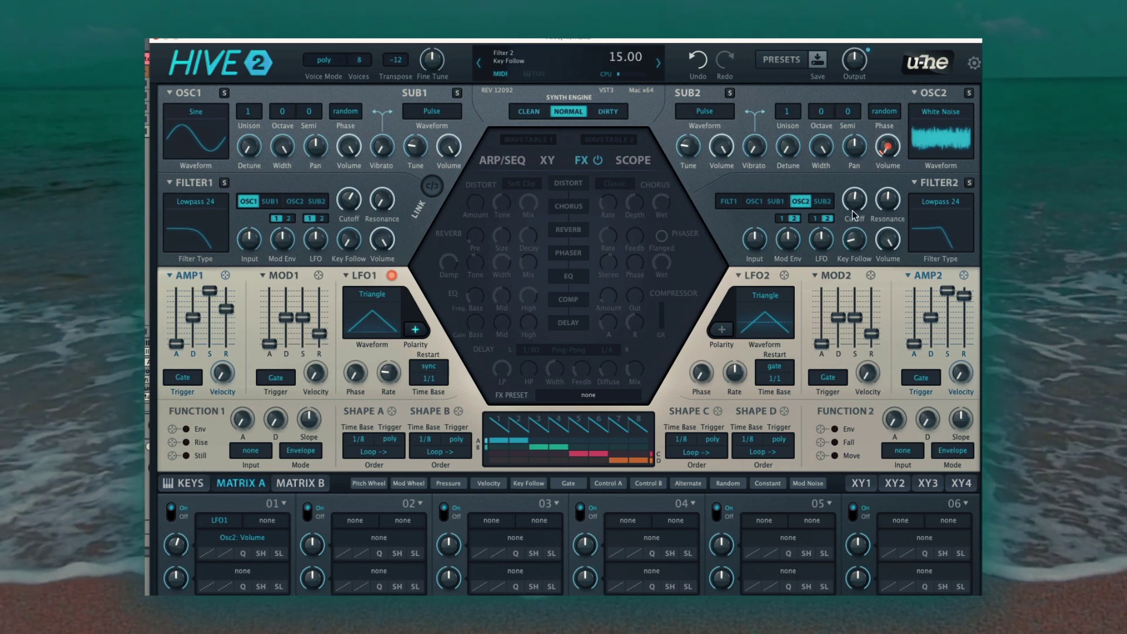
{"action": "scroll", "coordinate": [855, 240], "scroll_direction": "up", "scroll_amount": 5}
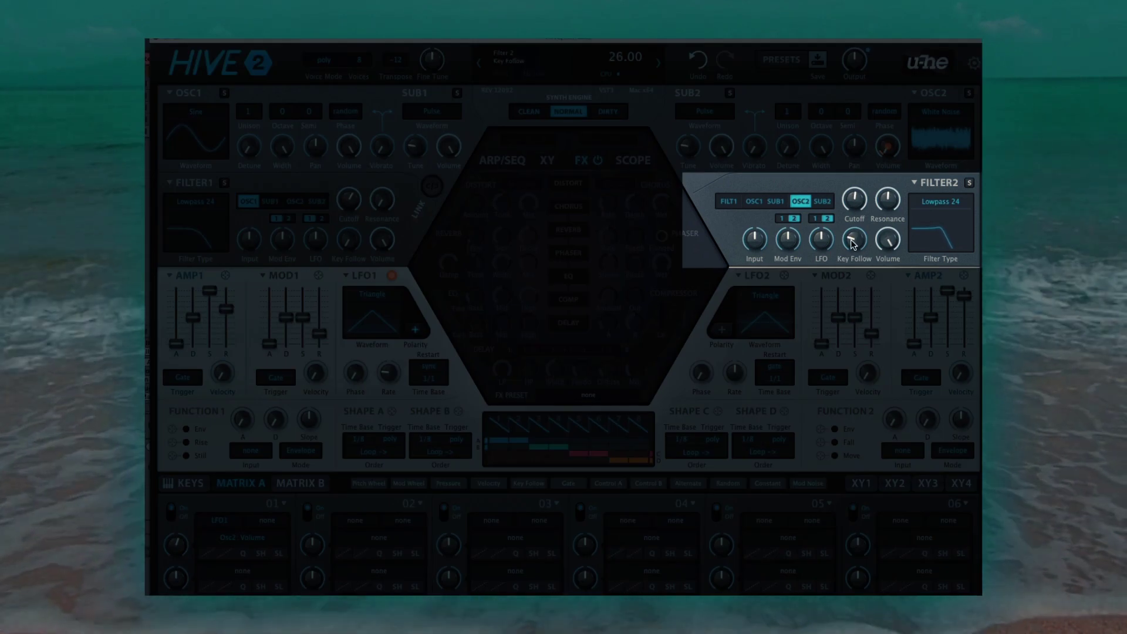
{"action": "scroll", "coordinate": [854, 240], "scroll_direction": "up", "scroll_amount": 1}
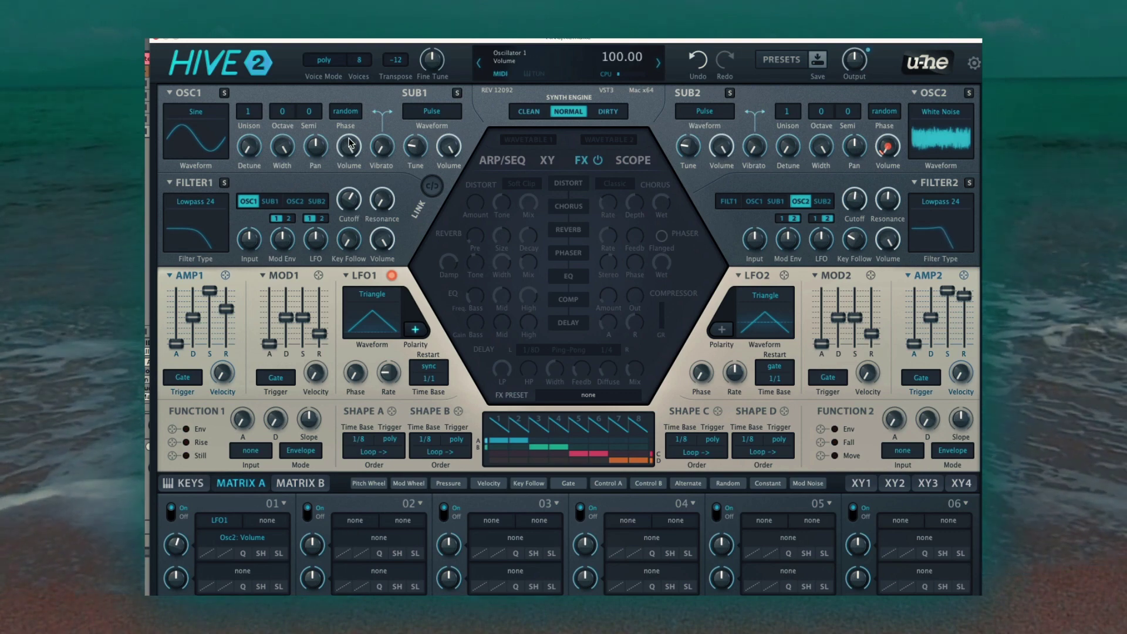
- Lower oscillator 1's volume and modulate it with Velocity in matrix slot 2 at a depth of about 52
{"action": "left_click_drag", "start_coordinate": [350, 144], "coordinate": [349, 165]}
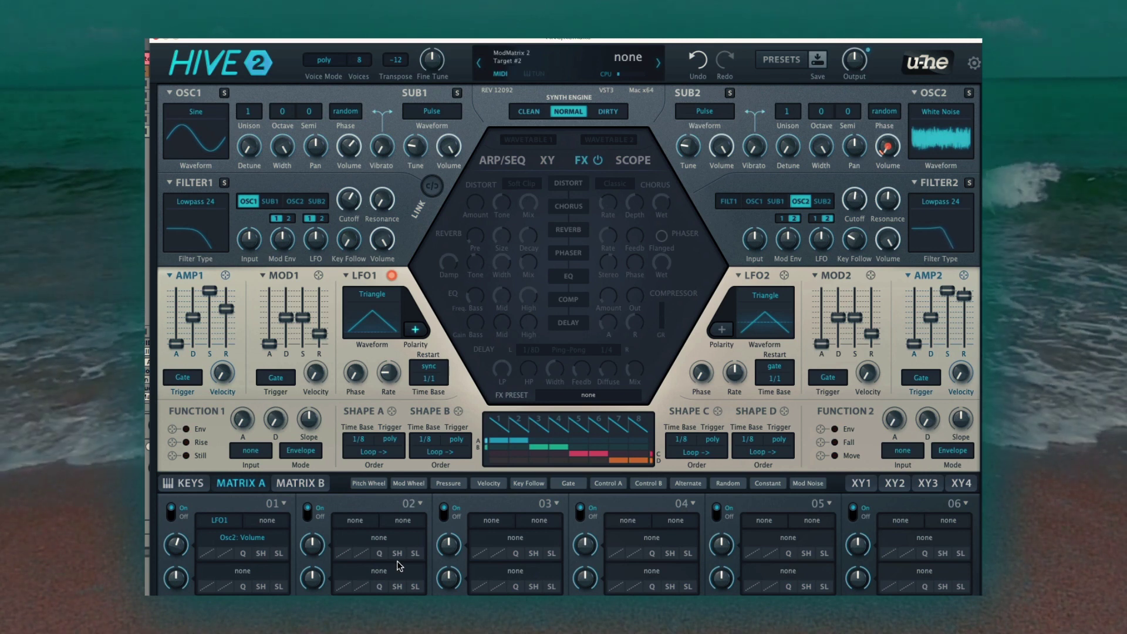
{"action": "left_click", "coordinate": [358, 521]}
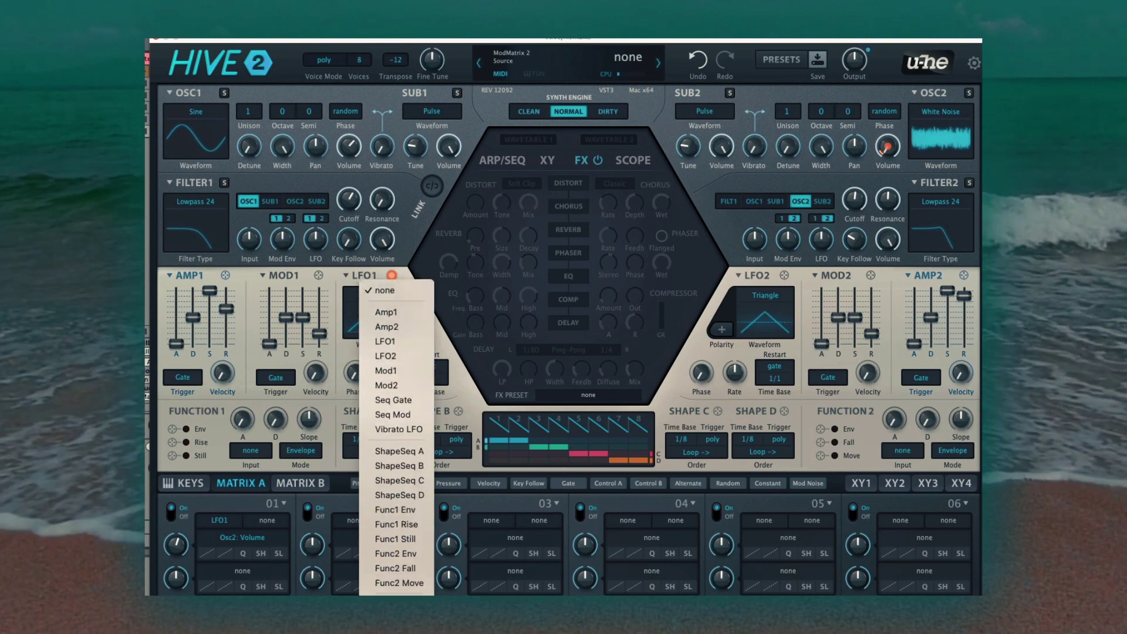
{"action": "scroll", "coordinate": [396, 469], "scroll_direction": "down", "scroll_amount": 3}
{"action": "left_click", "coordinate": [396, 582]}
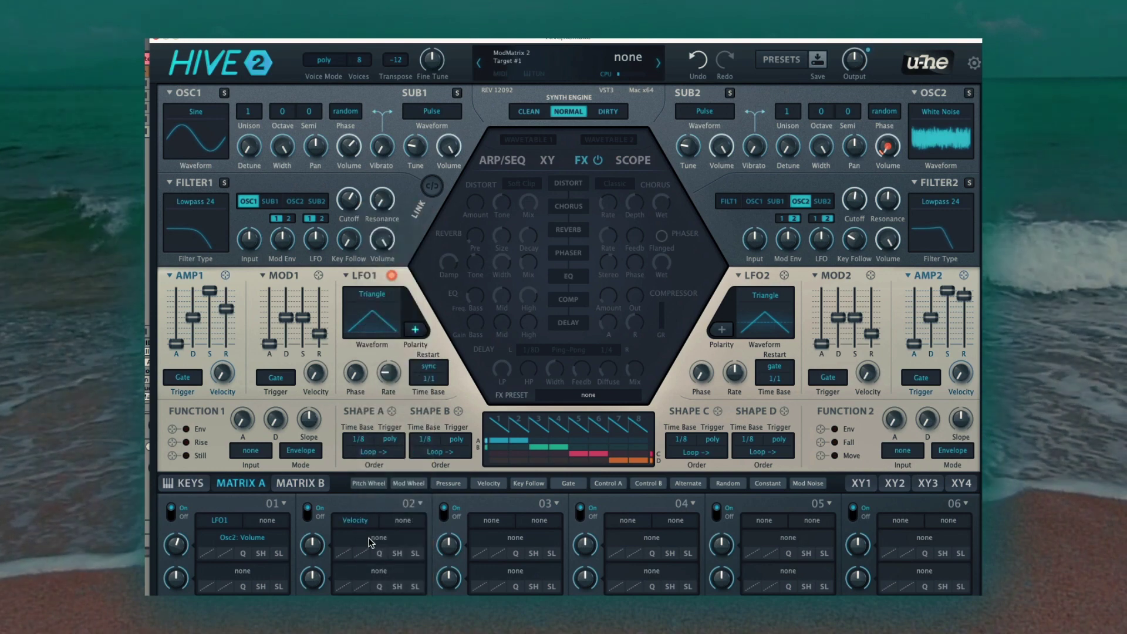
{"action": "left_click", "coordinate": [399, 521]}
{"action": "mouse_move", "coordinate": [413, 487]}
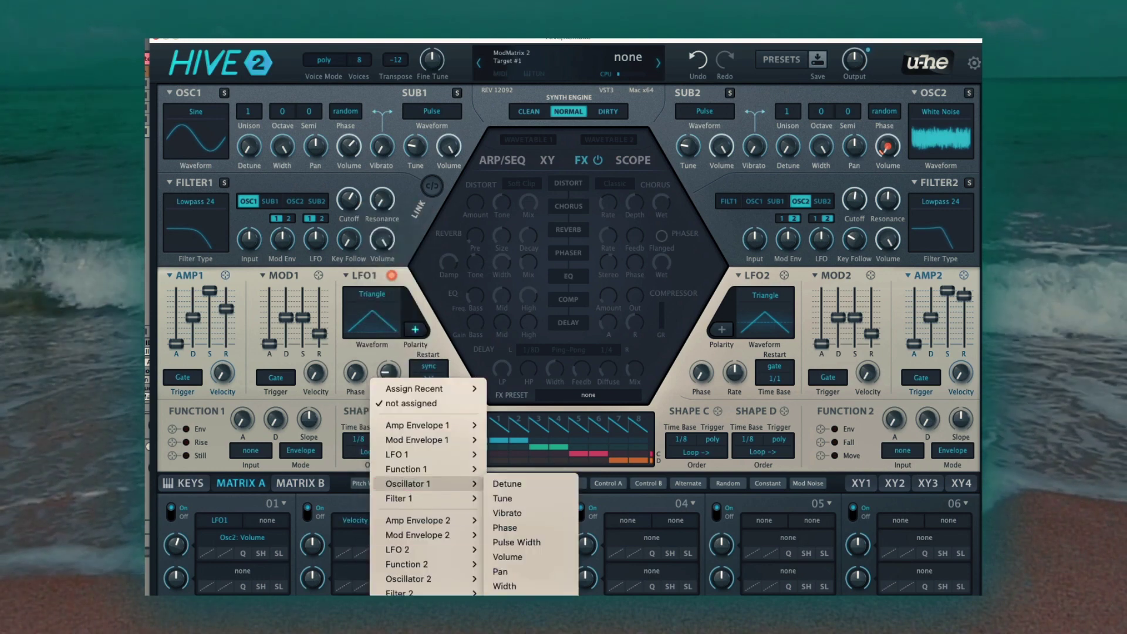
{"action": "left_click", "coordinate": [525, 557]}
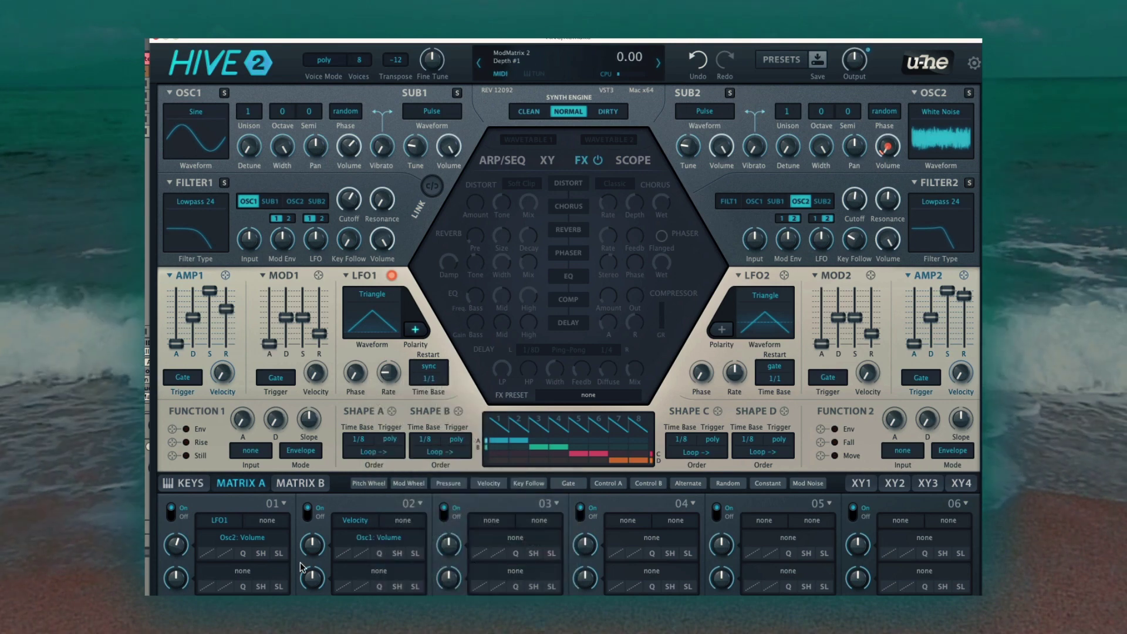
{"action": "left_click_drag", "start_coordinate": [314, 554], "coordinate": [310, 536]}
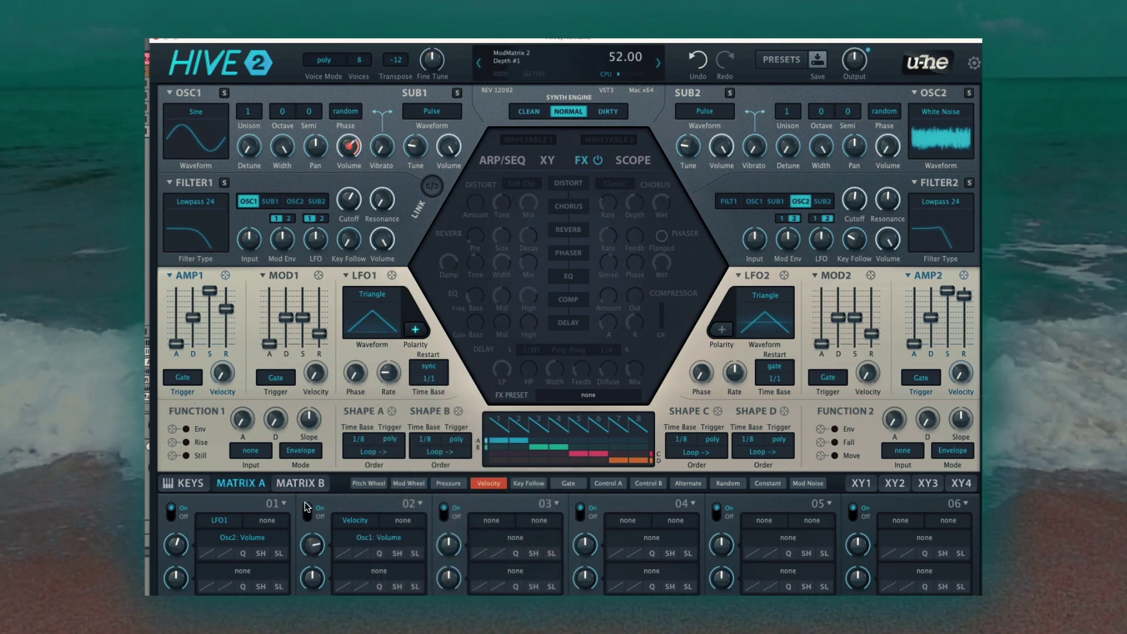
{"action": "scroll", "coordinate": [313, 545], "scroll_direction": "down", "scroll_amount": 1}
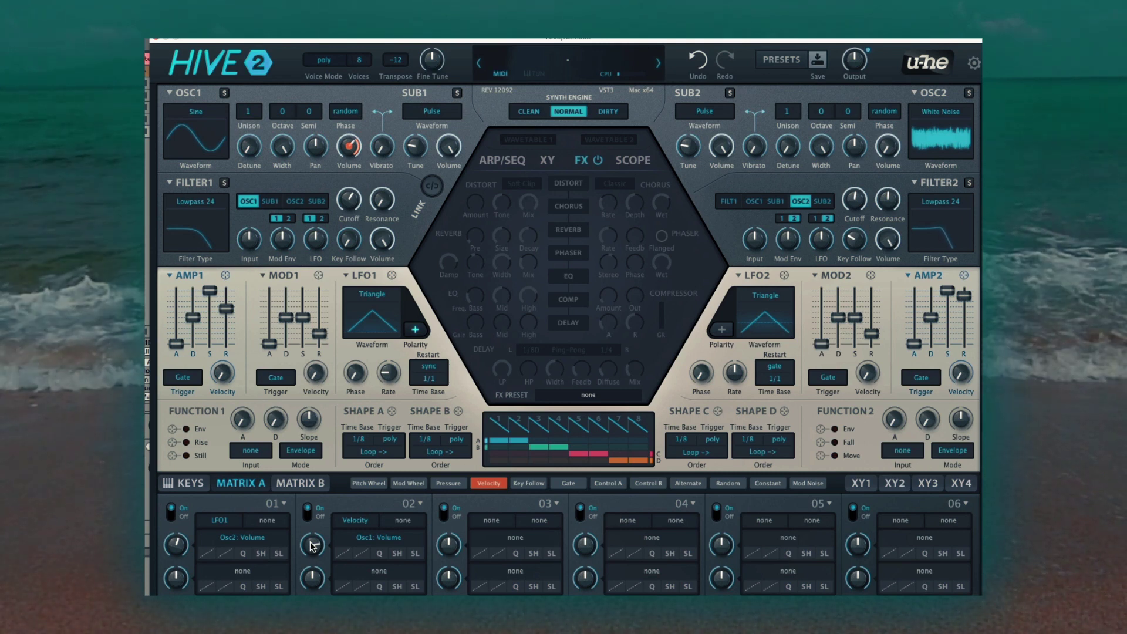
- Lengthen the release of amp envelopes 1 and 2 slightly
{"action": "left_click_drag", "start_coordinate": [226, 310], "coordinate": [227, 312]}
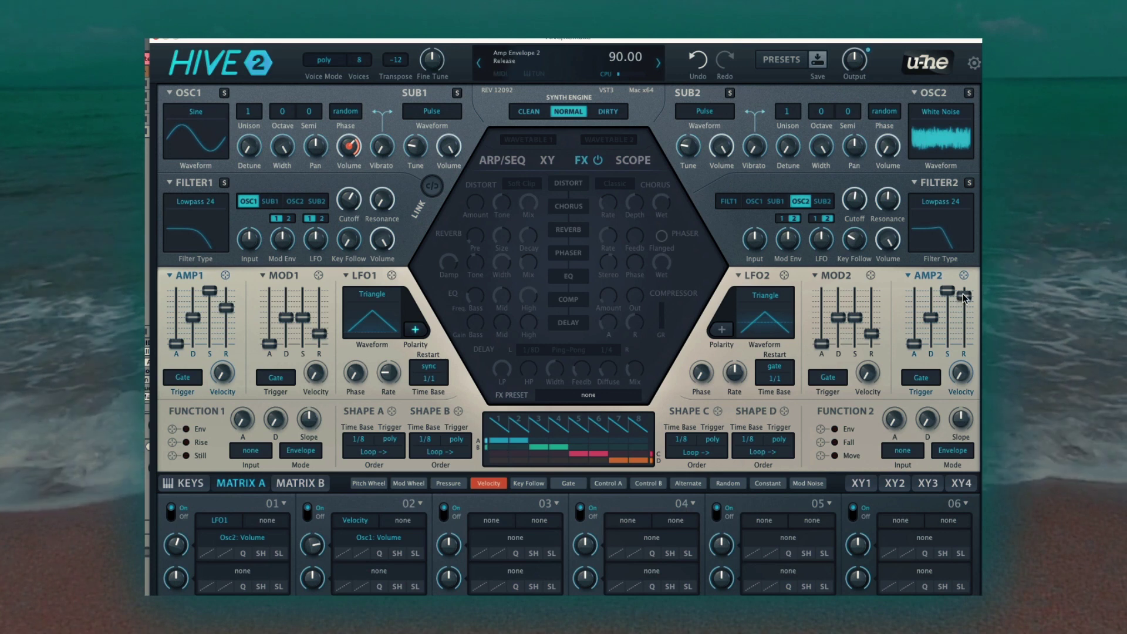
{"action": "left_click_drag", "start_coordinate": [965, 294], "coordinate": [965, 291]}
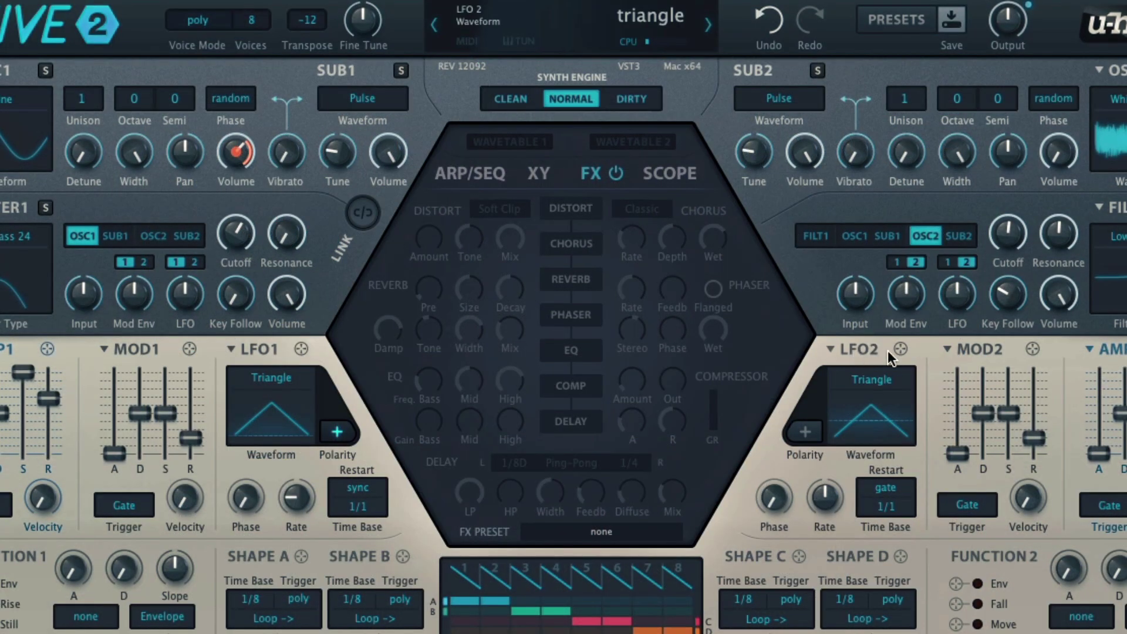
- Assign LFO2 to modulate oscillator 1's detune
{"action": "left_click_drag", "start_coordinate": [900, 349], "coordinate": [74, 151]}
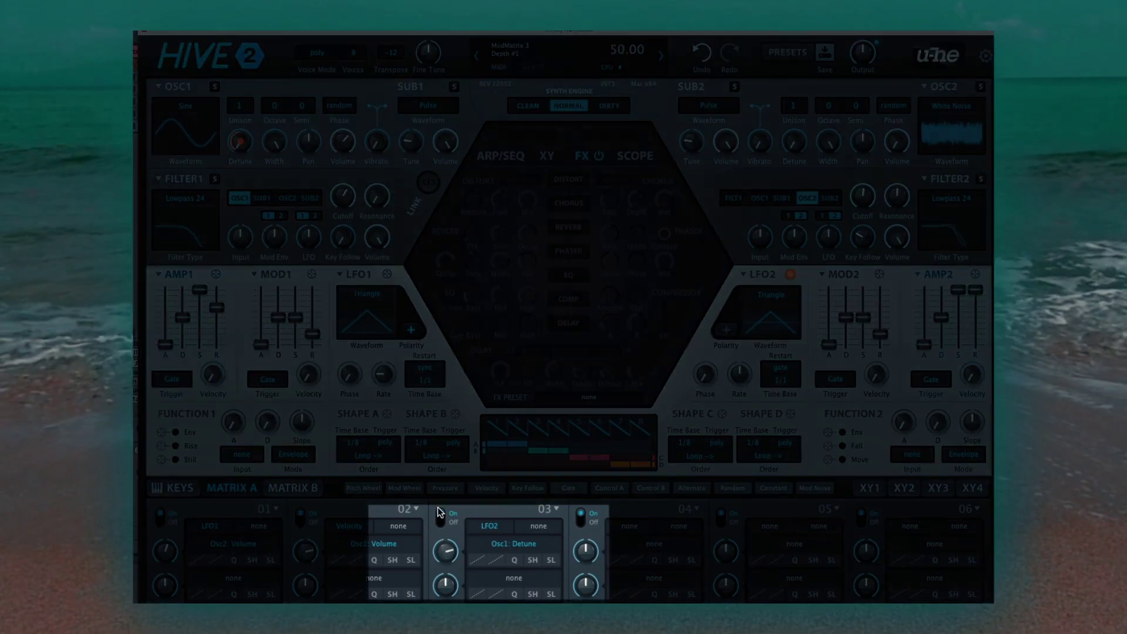
- Slow down LFO2's rate and reduce its modulation depth on oscillator 1's detune in matrix slot 3
{"action": "left_click_drag", "start_coordinate": [439, 512], "coordinate": [443, 543]}
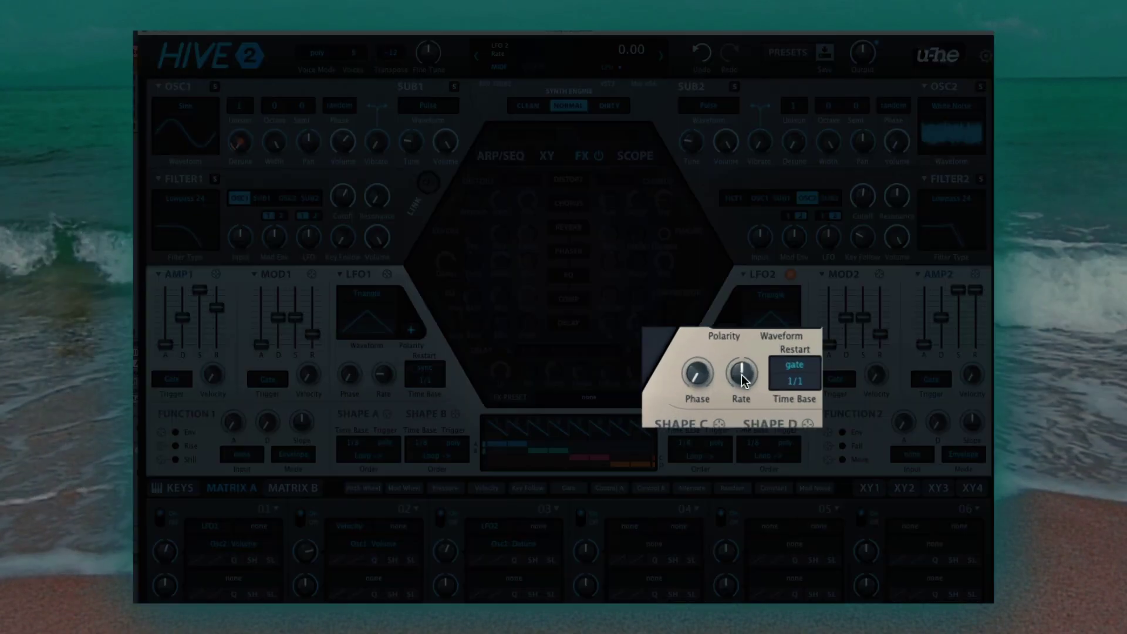
{"action": "left_click_drag", "start_coordinate": [743, 380], "coordinate": [749, 433]}
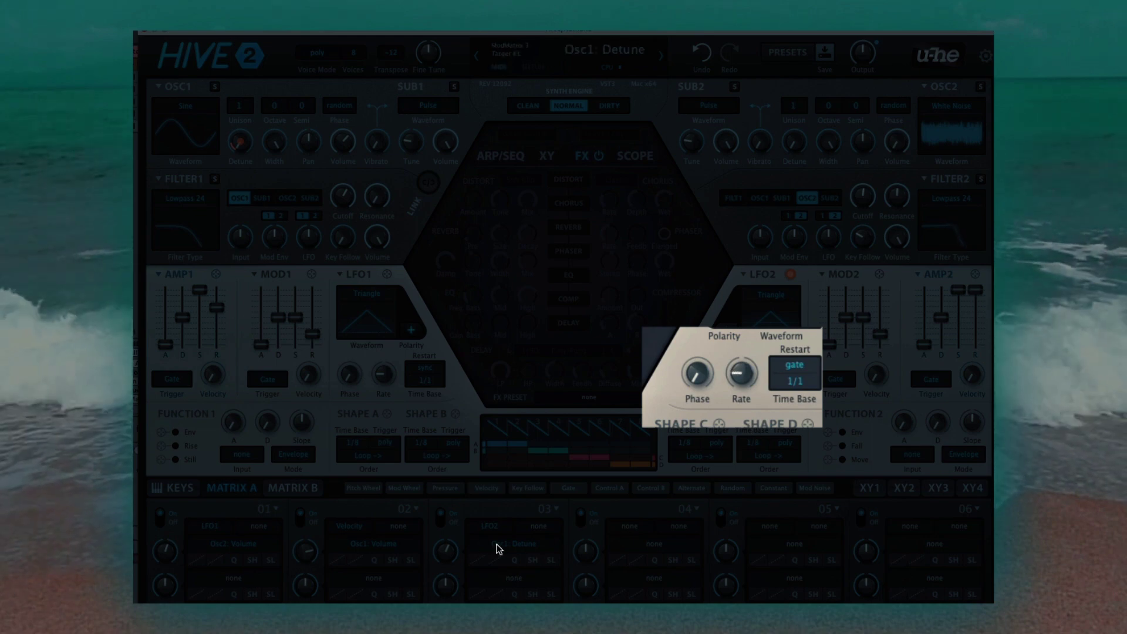
{"action": "left_click_drag", "start_coordinate": [444, 555], "coordinate": [446, 556]}
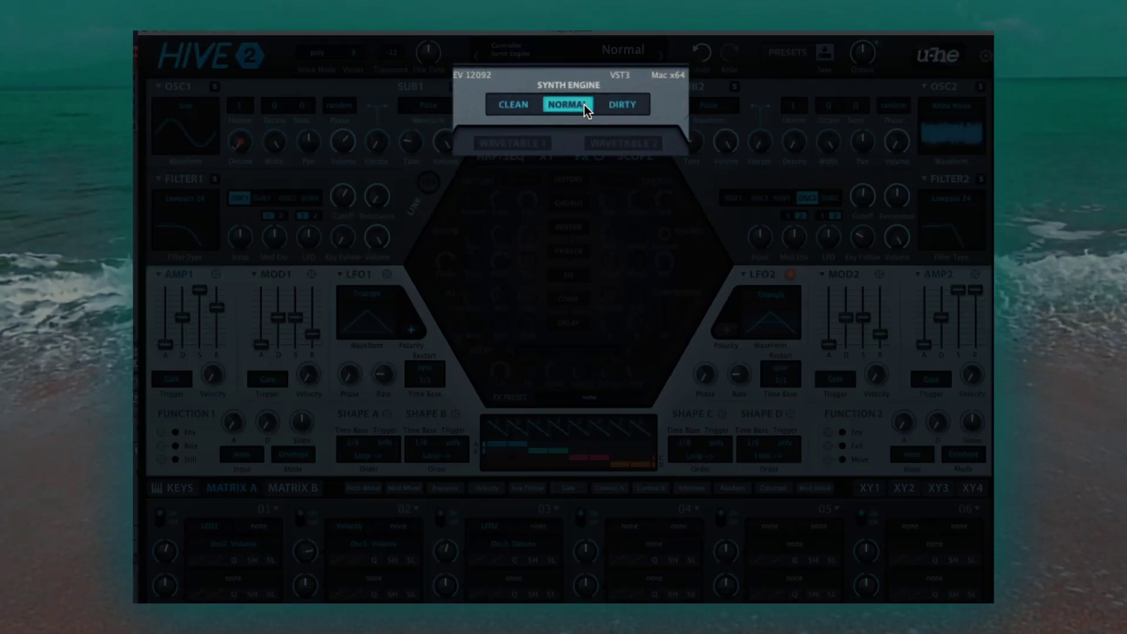
- Switch the synth engine to Dirty and enable the Distort, Reverb, EQ and Comp effects
{"action": "left_click", "coordinate": [623, 105]}
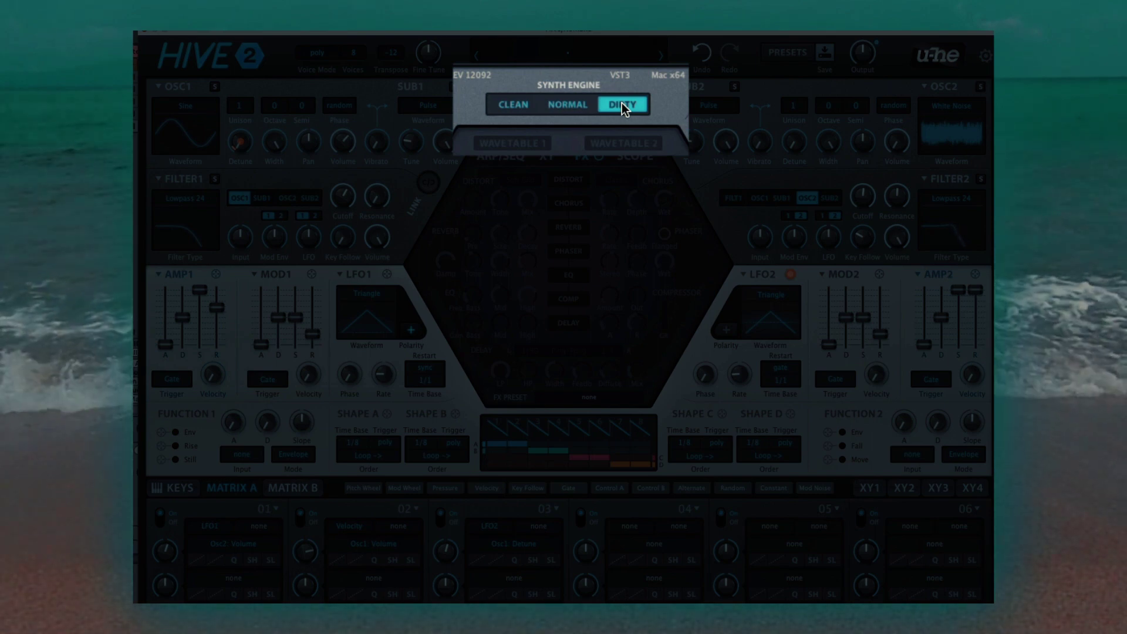
{"action": "left_click", "coordinate": [681, 337]}
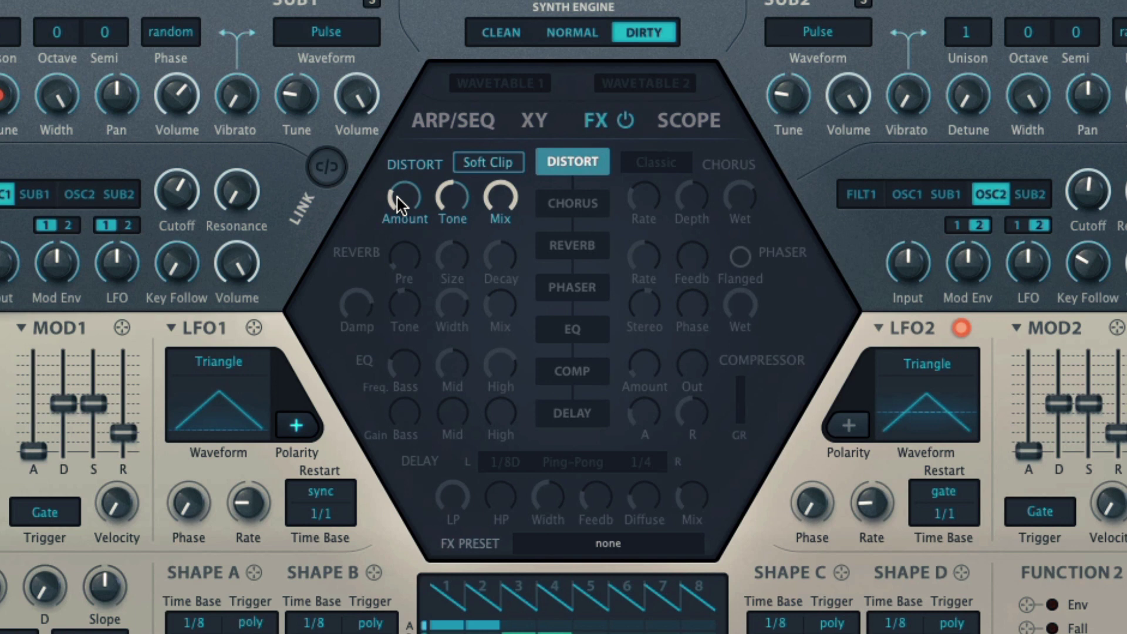
{"action": "left_click", "coordinate": [576, 246]}
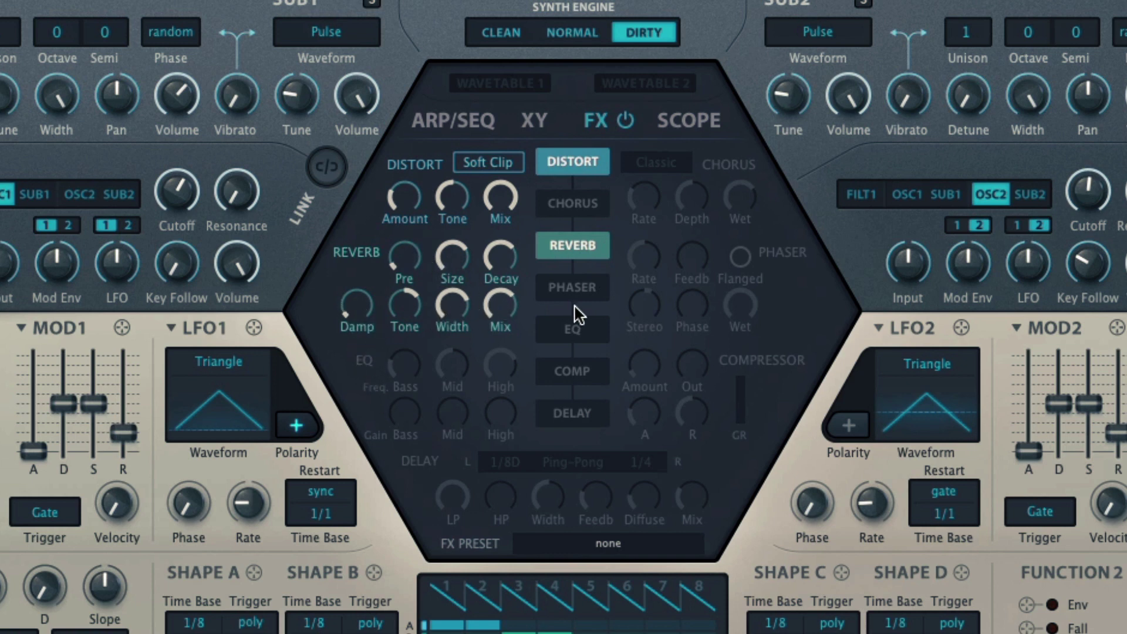
{"action": "left_click", "coordinate": [575, 331]}
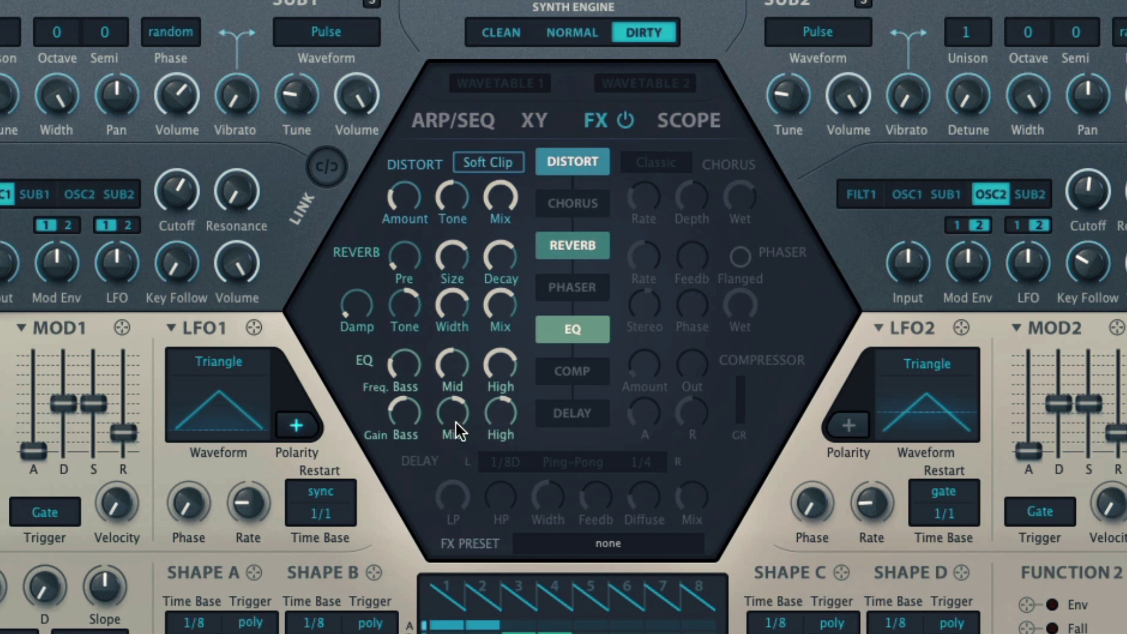
{"action": "left_click", "coordinate": [569, 371]}
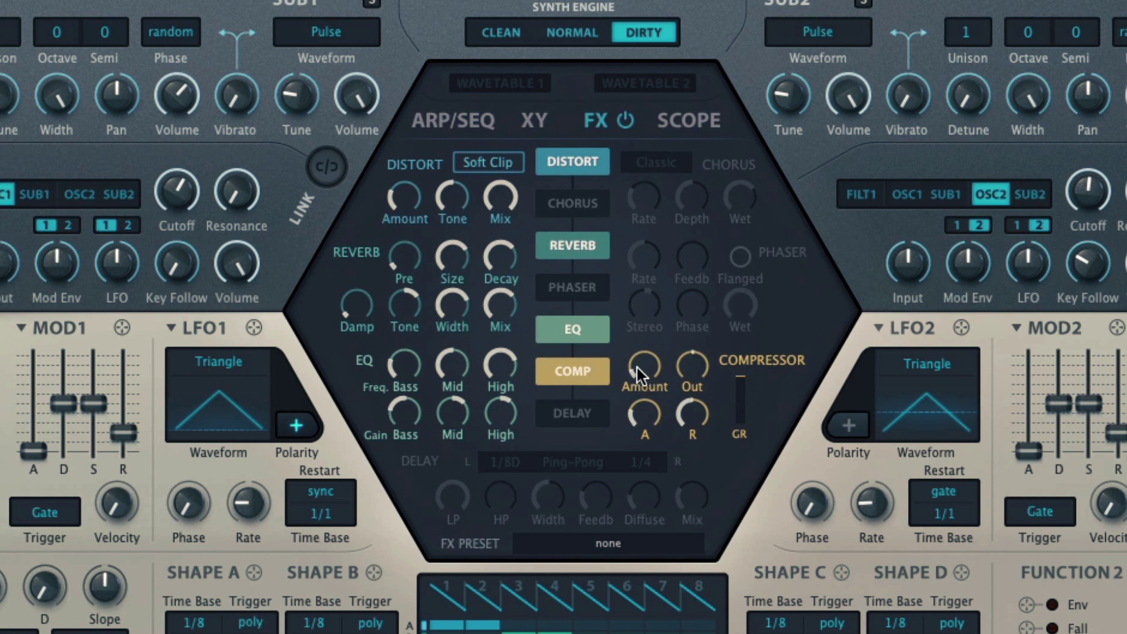
- Set the Velocity depth on Osc1 Volume to 36 and the LFO2 depth on Osc1 Detune to 4
{"action": "left_click", "coordinate": [178, 94]}
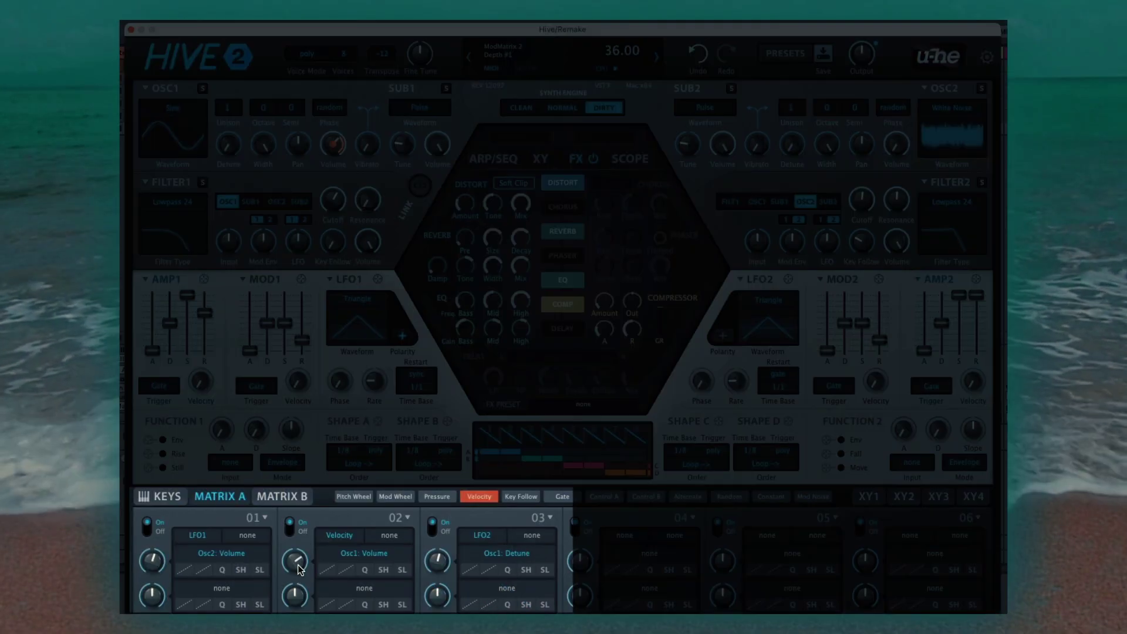
{"action": "mouse_move", "coordinate": [439, 569]}
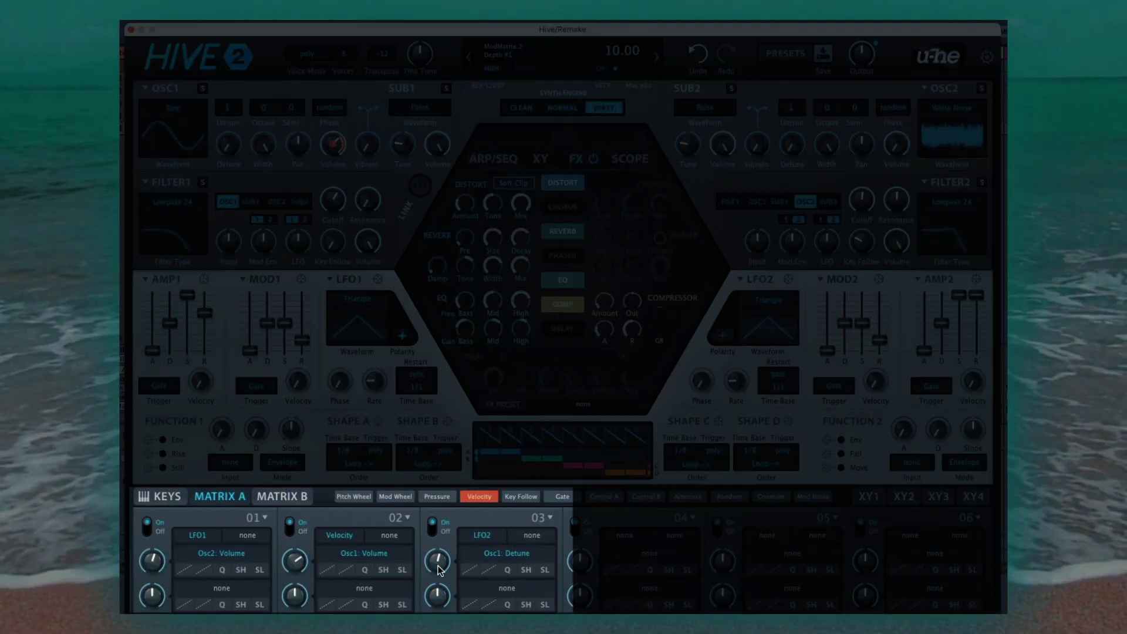
{"action": "left_click_drag", "start_coordinate": [438, 566], "coordinate": [438, 573]}
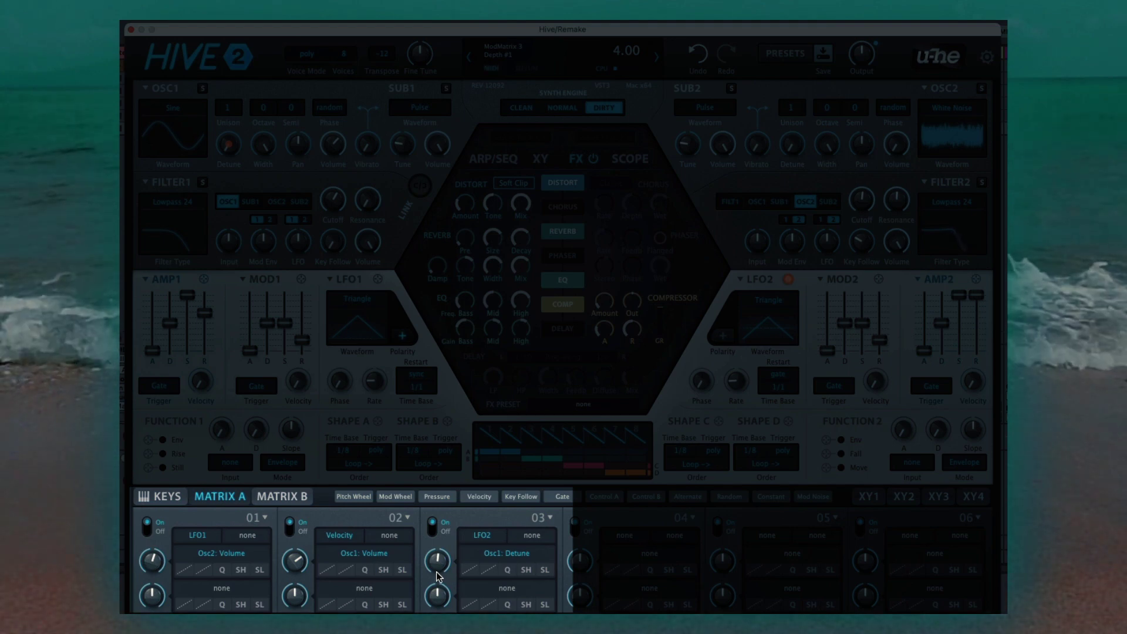
- Lower the LFO1 depth on Osc2 Volume in matrix slot 1 to about 6 and briefly solo oscillator 2 to check it
{"action": "mouse_move", "coordinate": [154, 563]}
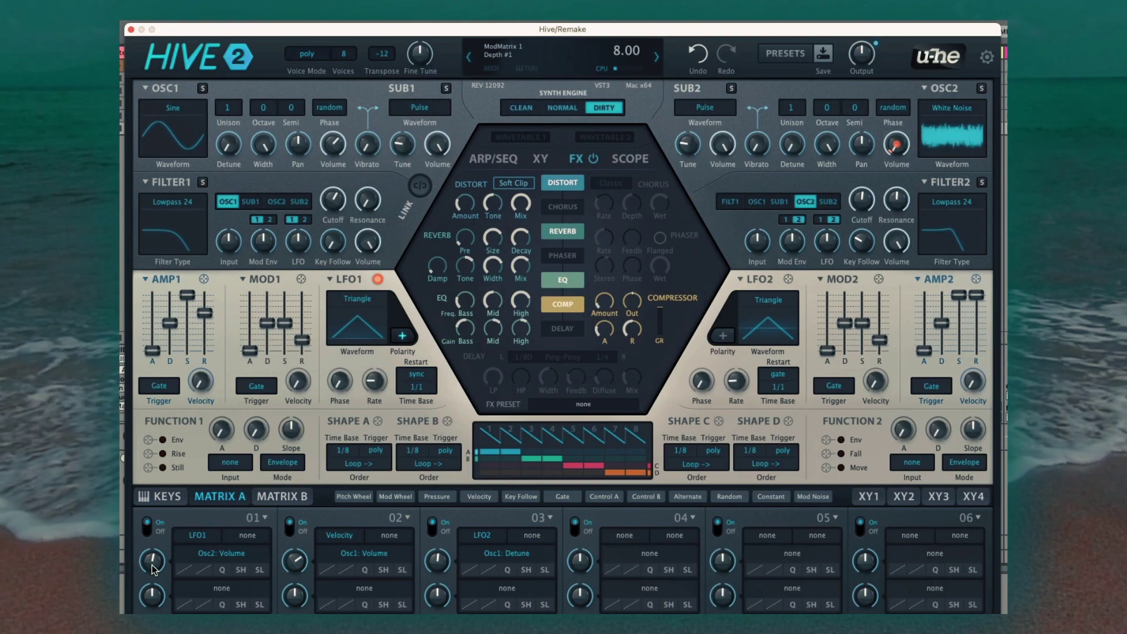
{"action": "scroll", "coordinate": [154, 564], "scroll_direction": "down", "scroll_amount": 2}
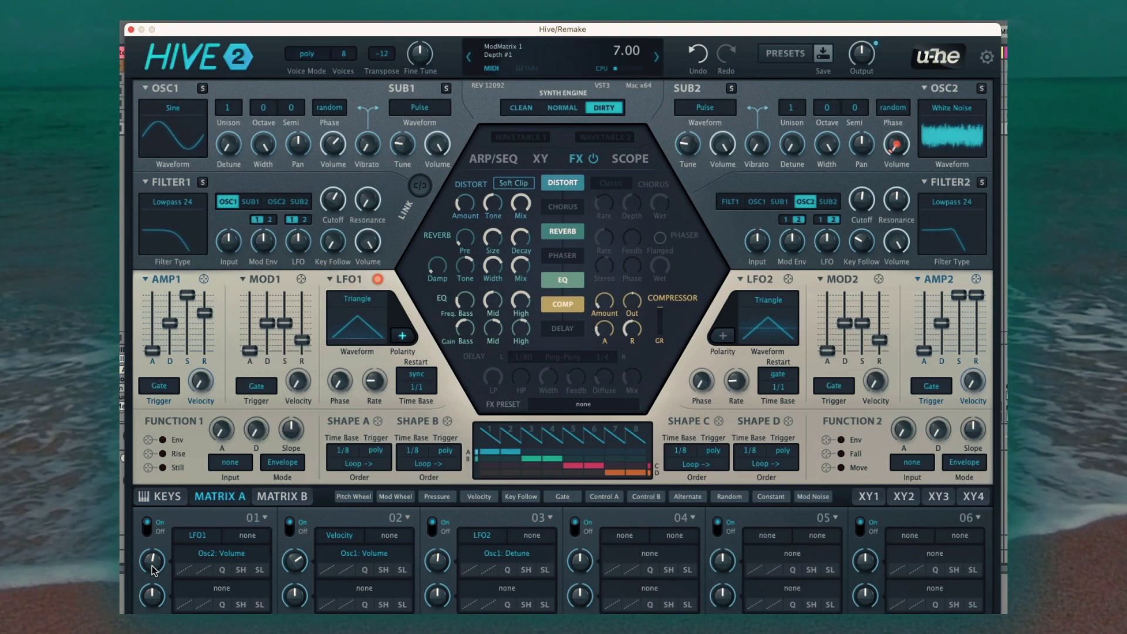
{"action": "scroll", "coordinate": [154, 564], "scroll_direction": "down", "scroll_amount": 1}
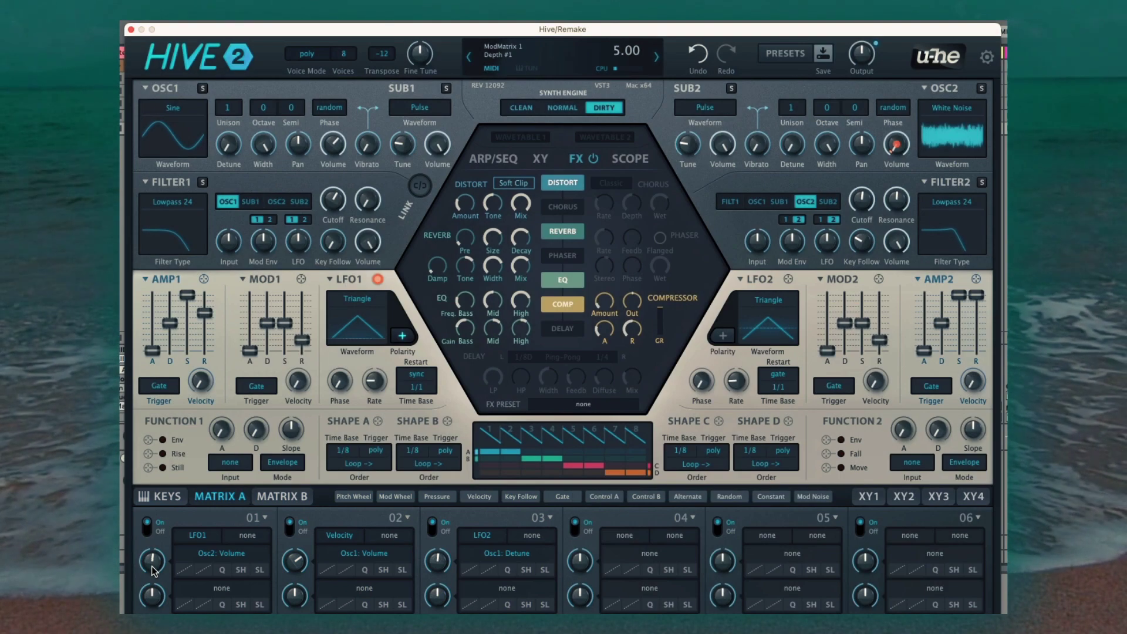
{"action": "scroll", "coordinate": [152, 568], "scroll_direction": "down", "scroll_amount": 1}
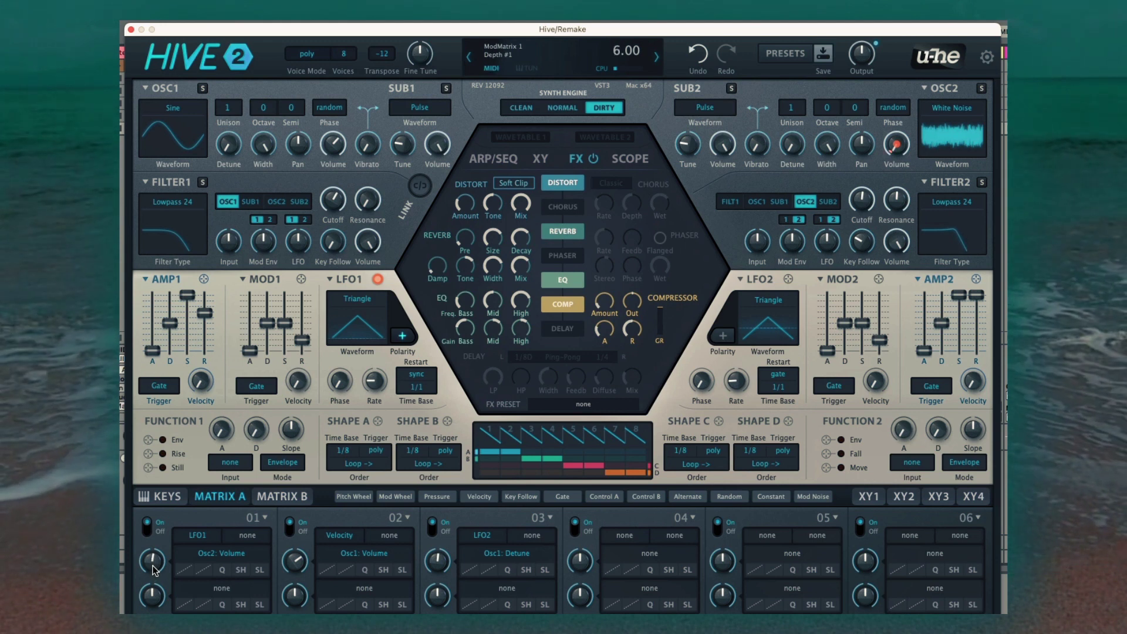
{"action": "scroll", "coordinate": [154, 570], "scroll_direction": "down", "scroll_amount": 1}
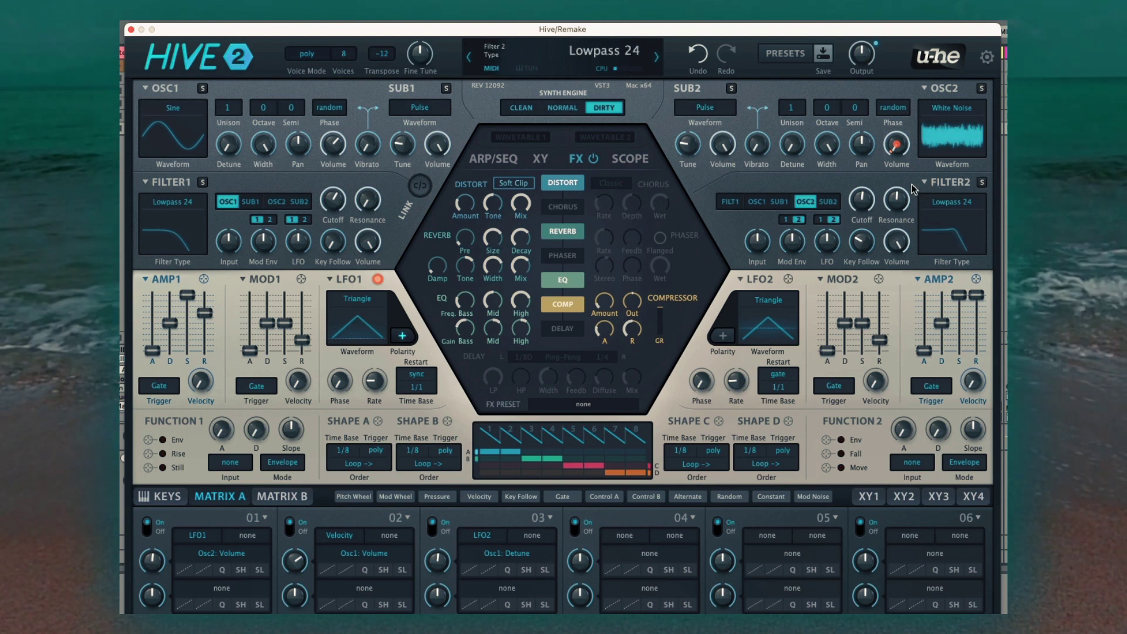
{"action": "left_click", "coordinate": [982, 88]}
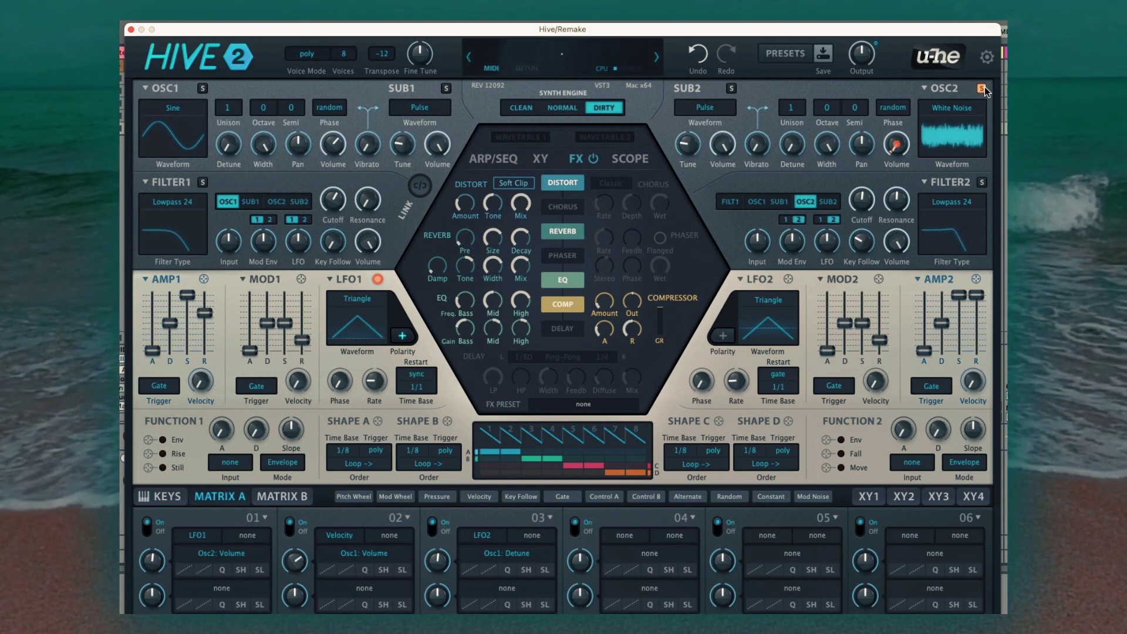
{"action": "left_click", "coordinate": [982, 88]}
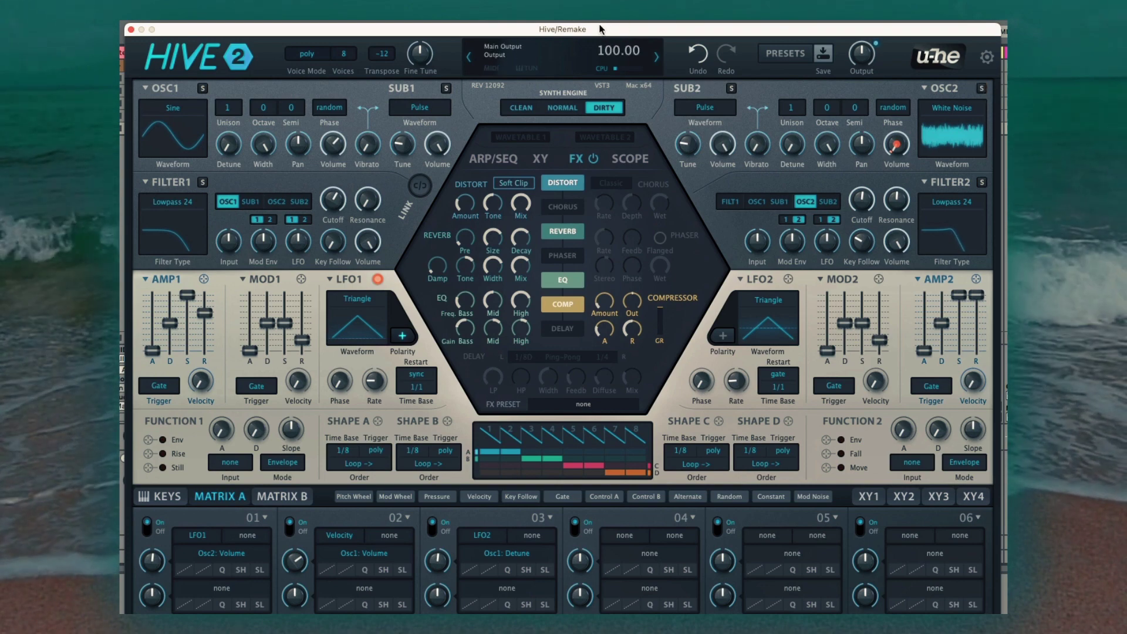
- Try a much higher LFO1 depth on Osc2 Volume with oscillator 2's waveform switched to Narrow
{"action": "left_click_drag", "start_coordinate": [606, 29], "coordinate": [673, 13]}
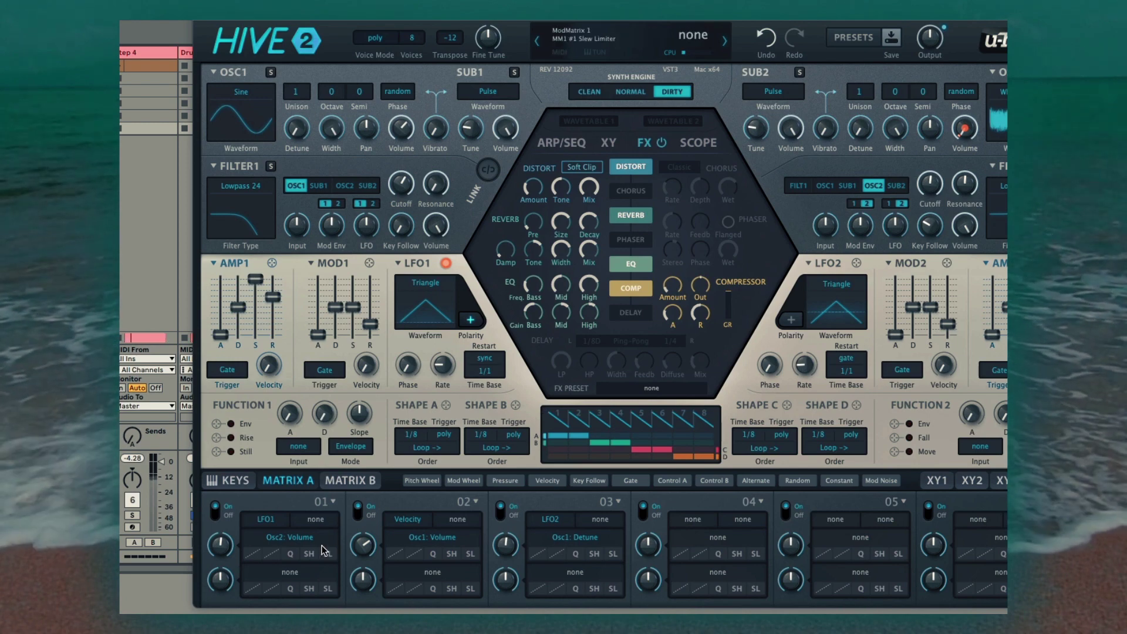
{"action": "left_click_drag", "start_coordinate": [220, 545], "coordinate": [218, 471]}
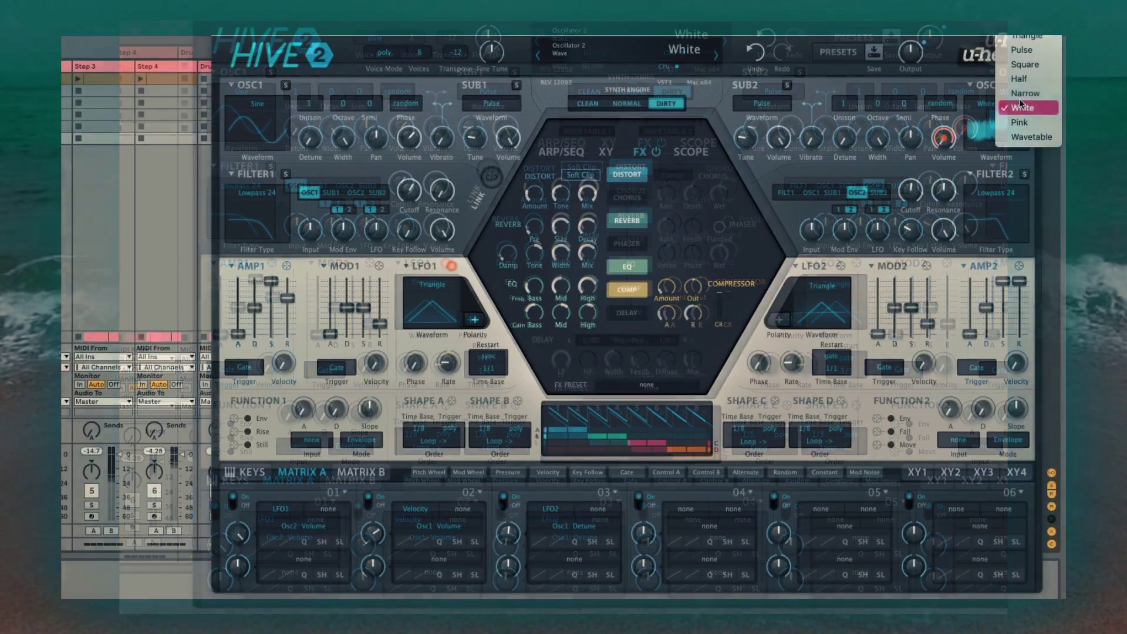
{"action": "left_click", "coordinate": [1020, 97]}
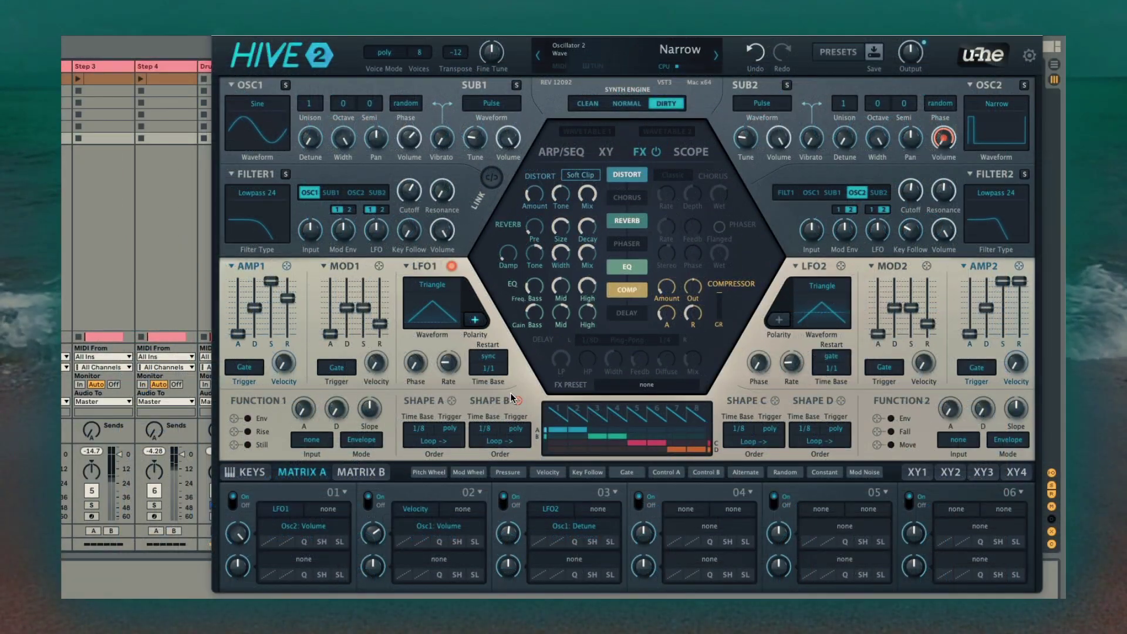
- Try detuning oscillator 2 by about 22 and doubling it to 2 unison voices
{"action": "mouse_move", "coordinate": [245, 541]}
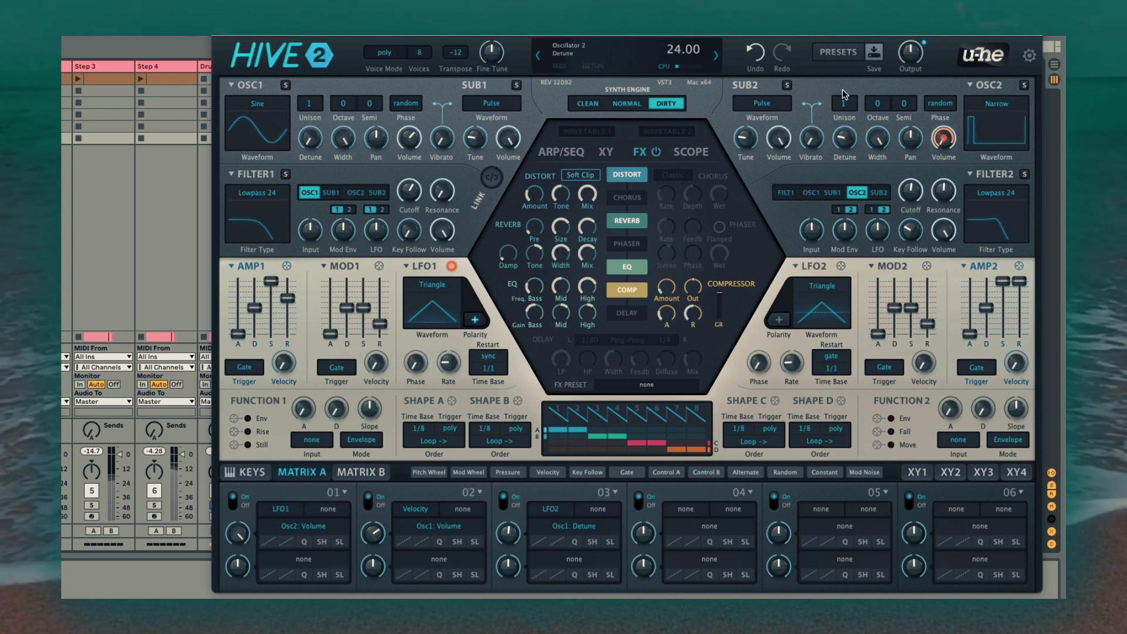
{"action": "scroll", "coordinate": [846, 143], "scroll_direction": "up", "scroll_amount": 5}
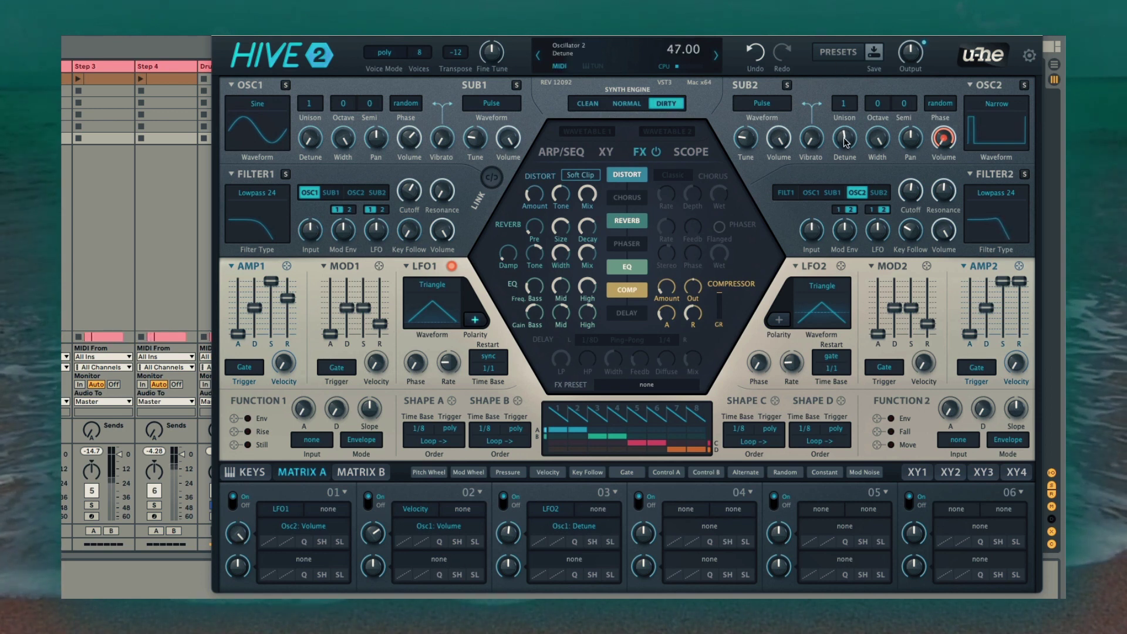
{"action": "left_click_drag", "start_coordinate": [846, 143], "coordinate": [849, 185]}
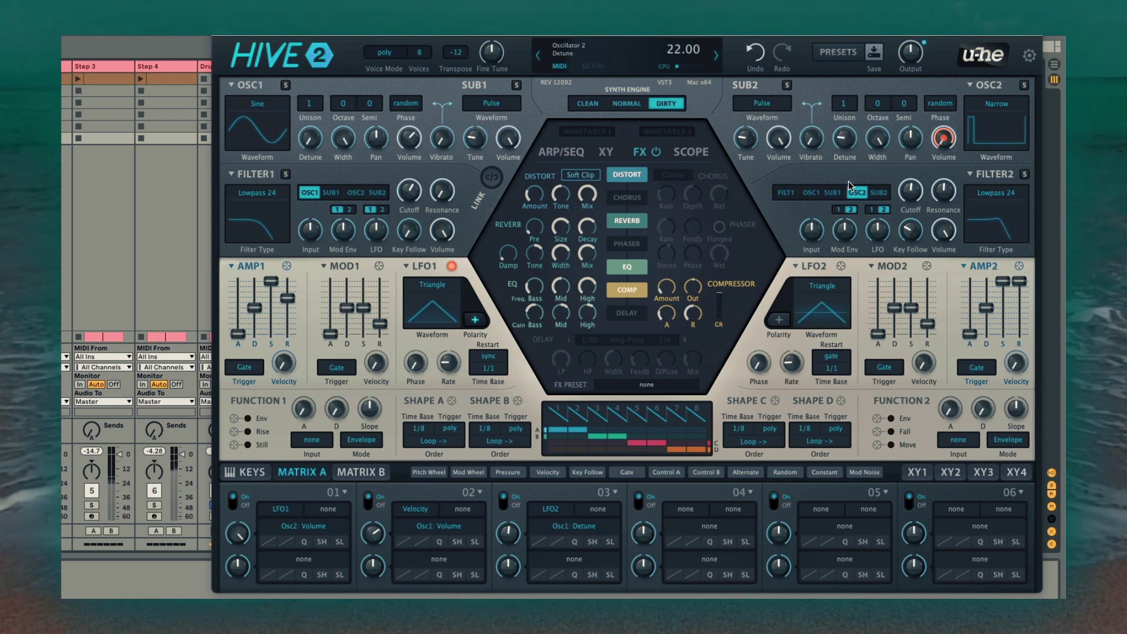
{"action": "left_click", "coordinate": [847, 106]}
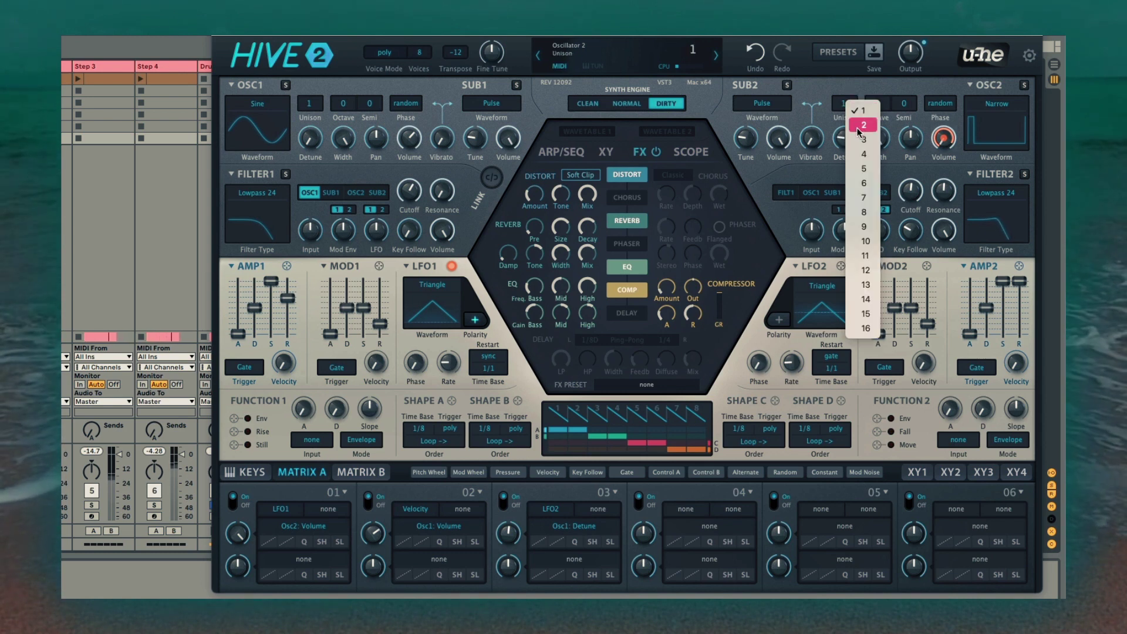
{"action": "left_click", "coordinate": [858, 126]}
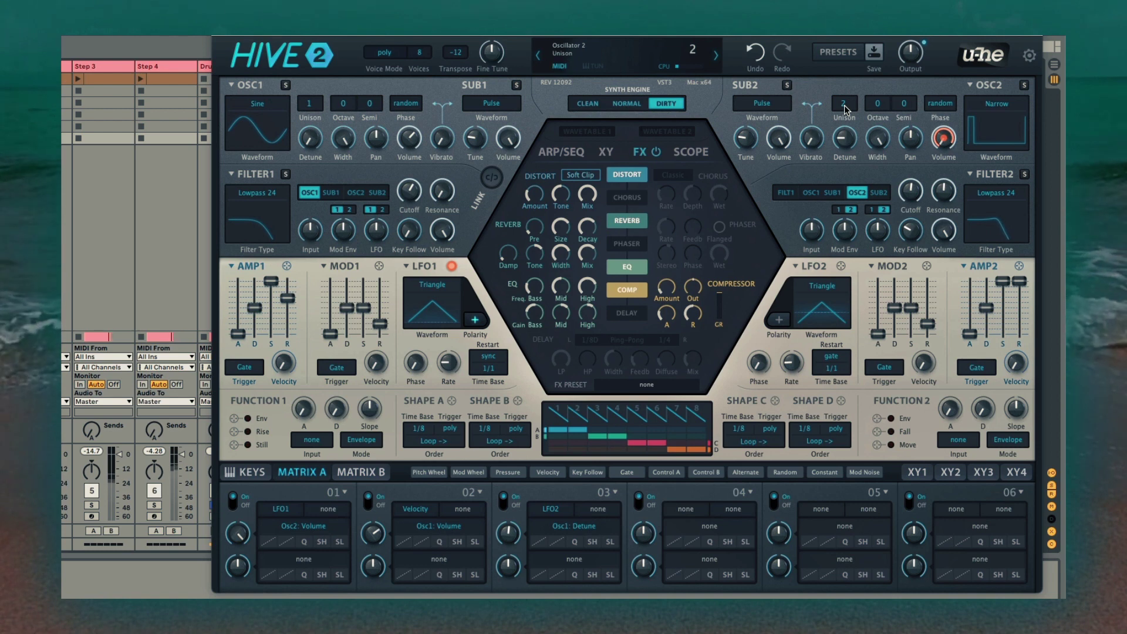
- Restore oscillator 2 to 1 unison voice and the White waveform, and bring the LFO1 depth on Osc2 Volume back down
{"action": "left_click", "coordinate": [845, 110]}
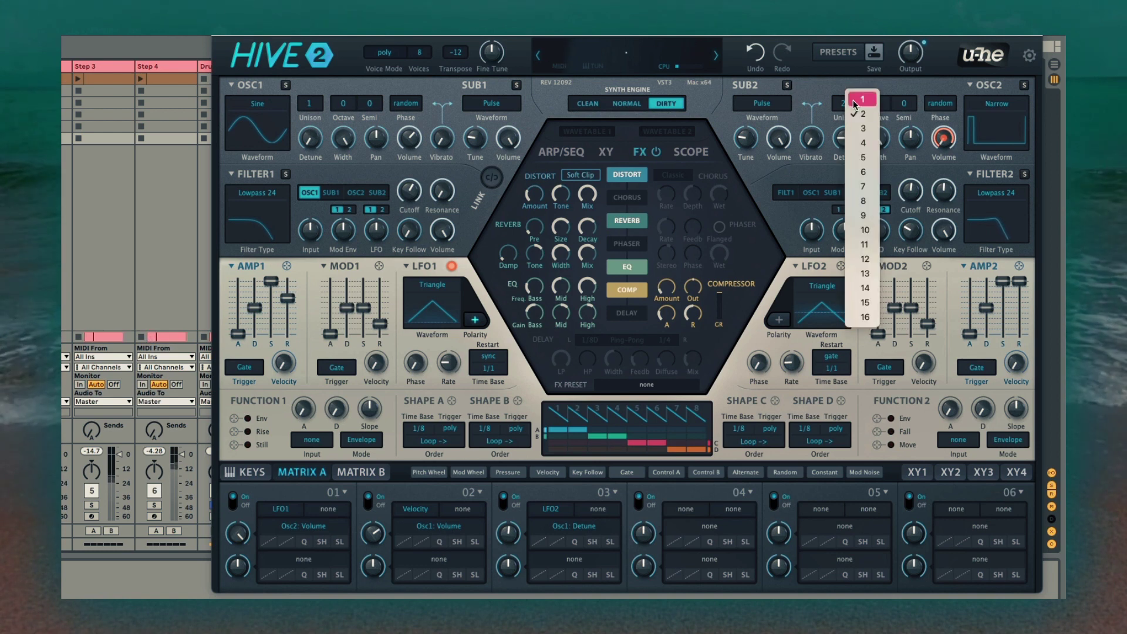
{"action": "left_click", "coordinate": [852, 95]}
{"action": "left_click", "coordinate": [1001, 115]}
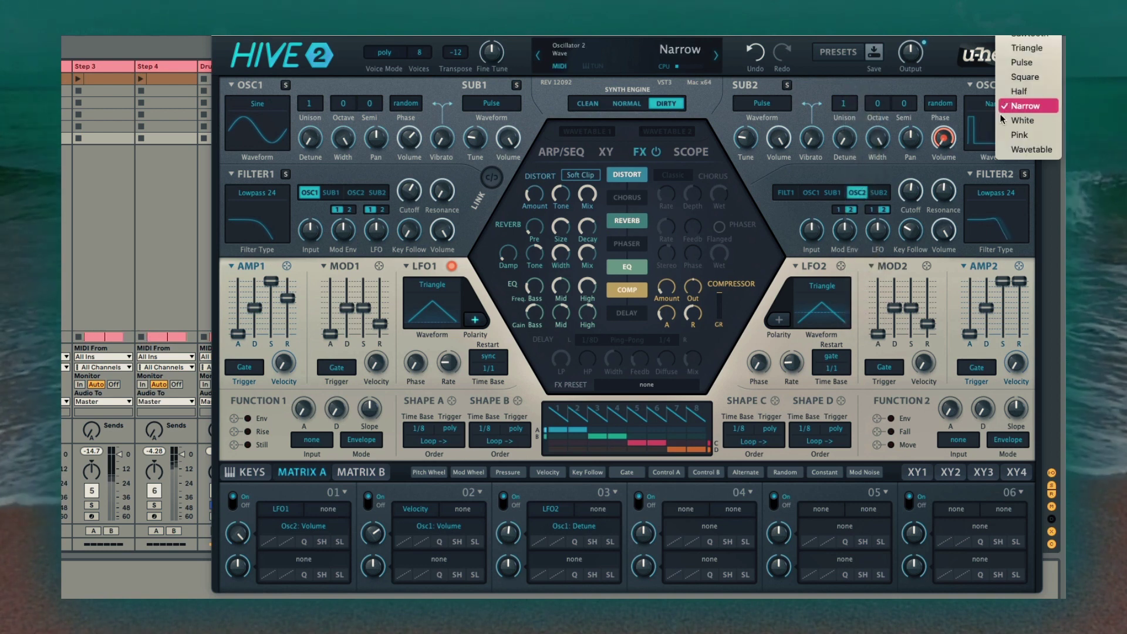
{"action": "left_click", "coordinate": [1028, 122]}
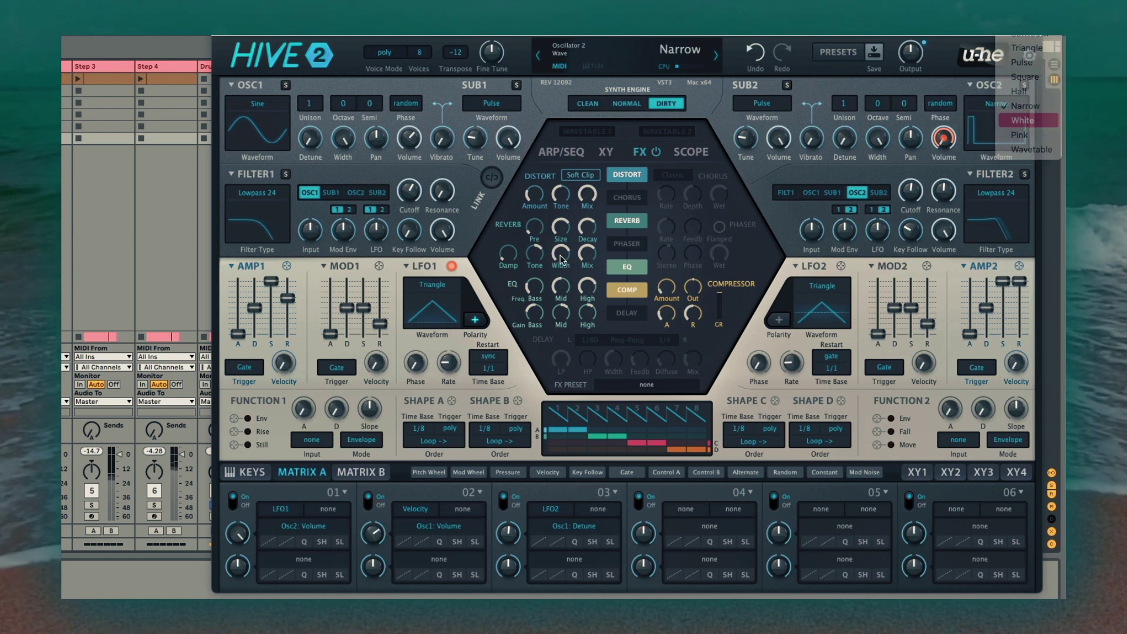
{"action": "left_click_drag", "start_coordinate": [238, 533], "coordinate": [238, 558]}
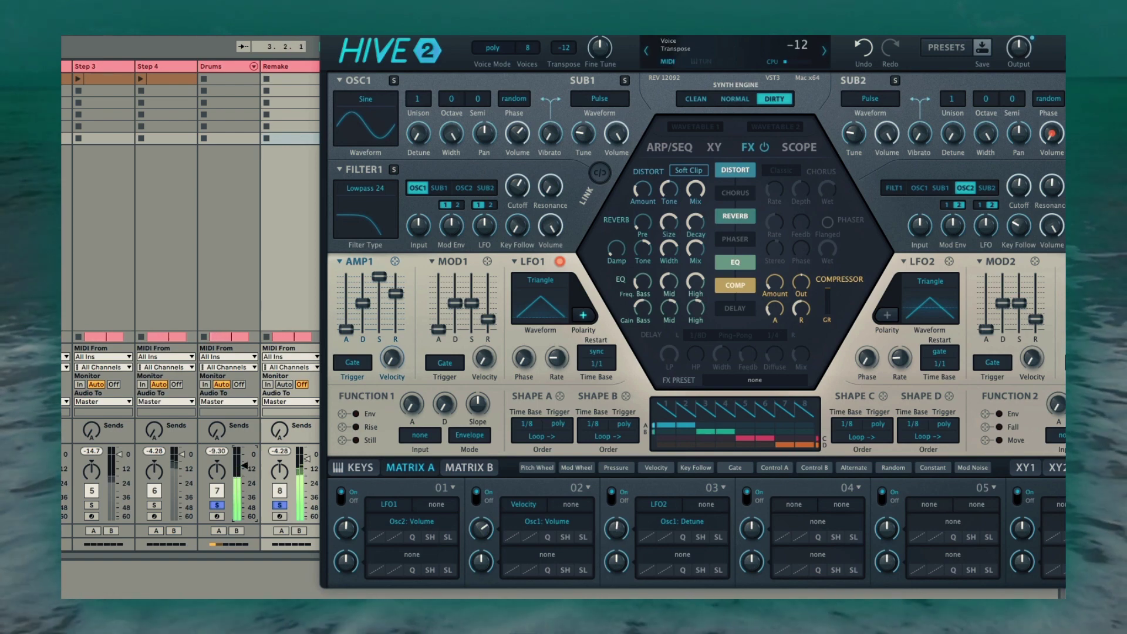
- Reposition the synth window to uncover the master track and fine-tune the LFO1 depth on Osc2 Volume in matrix slot 1
{"action": "left_click_drag", "start_coordinate": [564, 33], "coordinate": [314, 39]}
{"action": "mouse_move", "coordinate": [95, 536]}
{"action": "left_mouse_down"}
{"action": "mouse_move", "coordinate": [96, 527]}
{"action": "mouse_move", "coordinate": [97, 540]}
{"action": "left_mouse_up"}
{"action": "scroll", "coordinate": [95, 538], "scroll_direction": "up", "scroll_amount": 3}
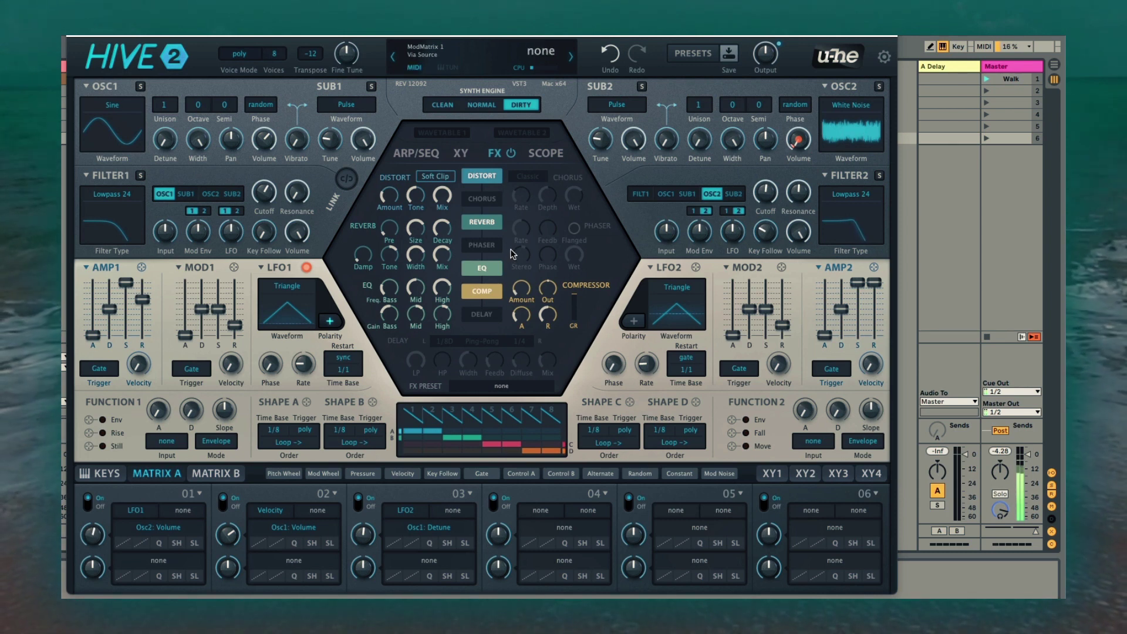
- Review the reverb mix and decay, the distortion amount and filter 1's cutoff during playback
{"action": "mouse_move", "coordinate": [434, 259]}
{"action": "left_click_drag", "start_coordinate": [434, 259], "coordinate": [437, 256]}
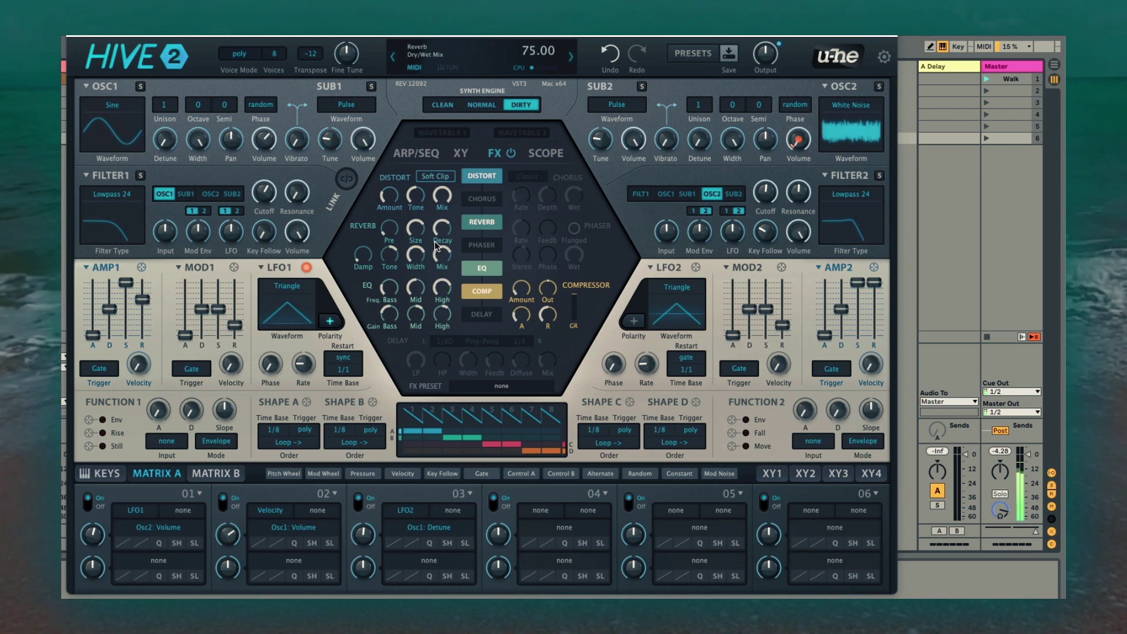
{"action": "mouse_move", "coordinate": [444, 236]}
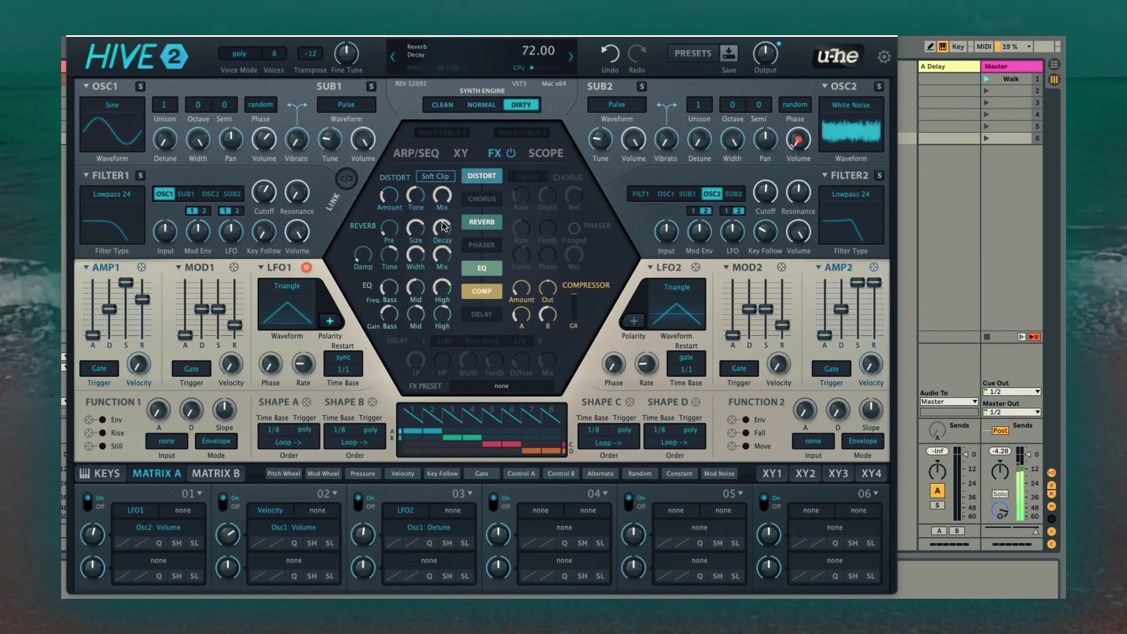
{"action": "mouse_move", "coordinate": [391, 203]}
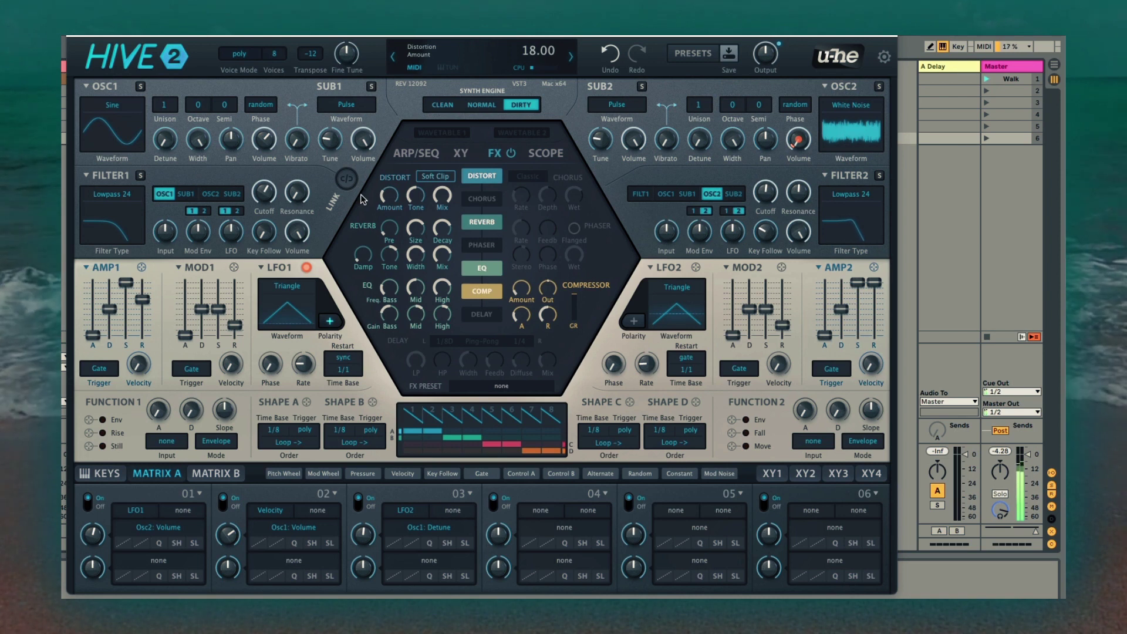
{"action": "mouse_move", "coordinate": [262, 194]}
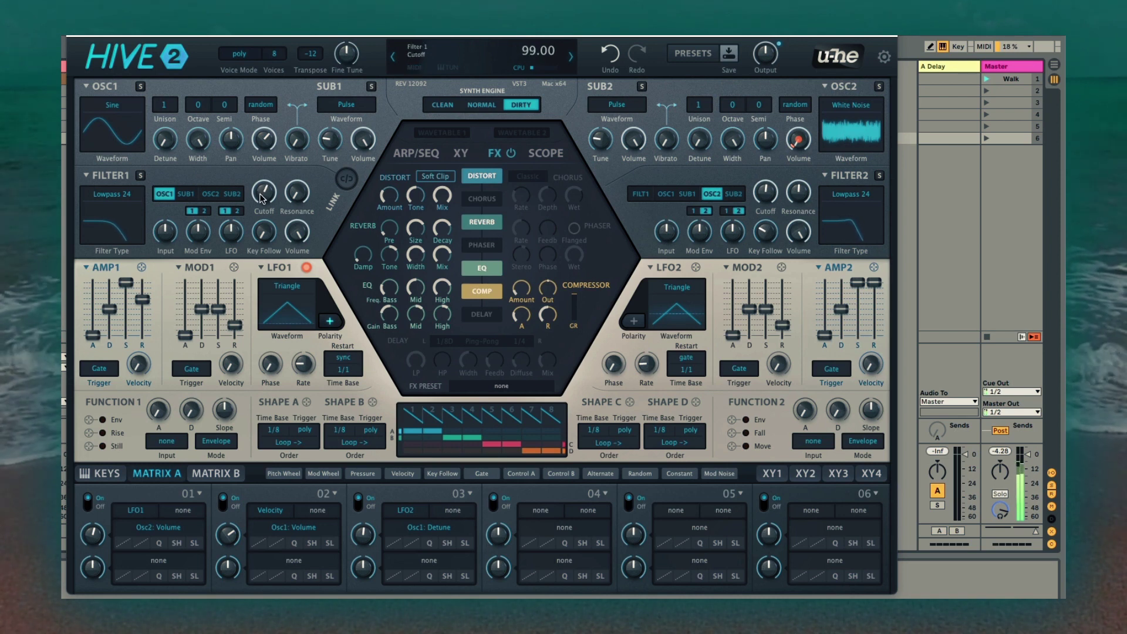